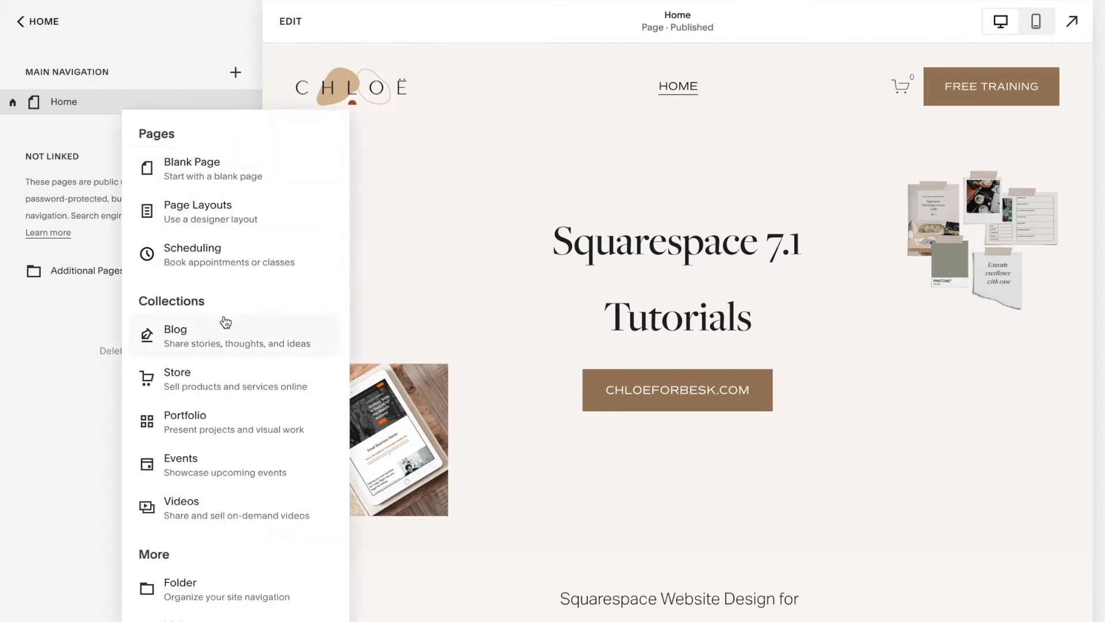
# - Create an events page with the "Upcoming events." banner layout and name it Workshops
pyautogui.click(222, 464)
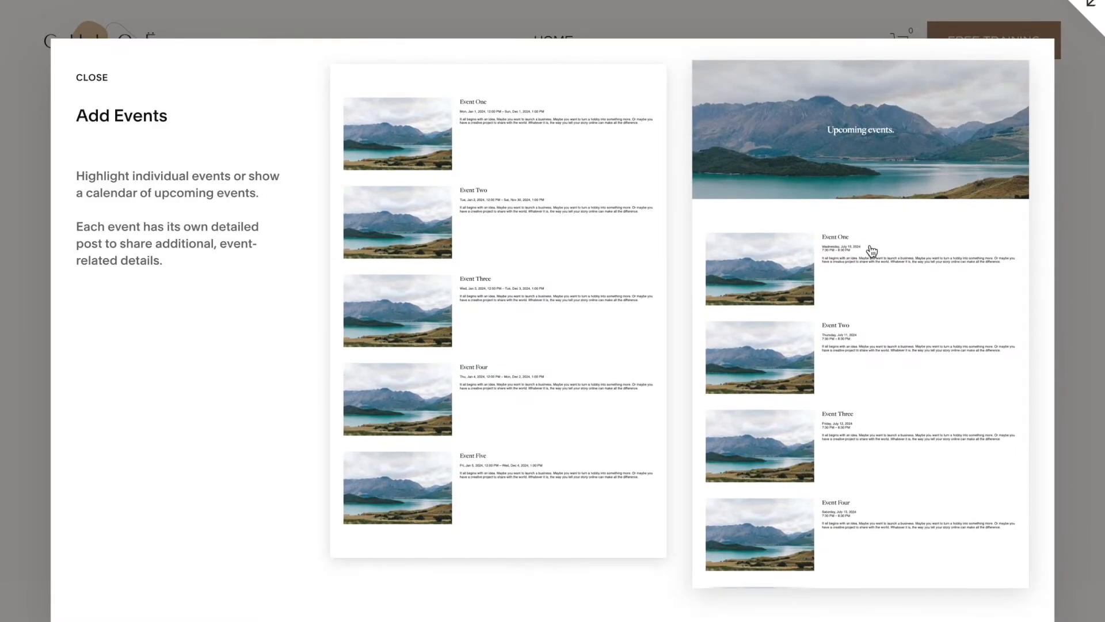
pyautogui.click(869, 249)
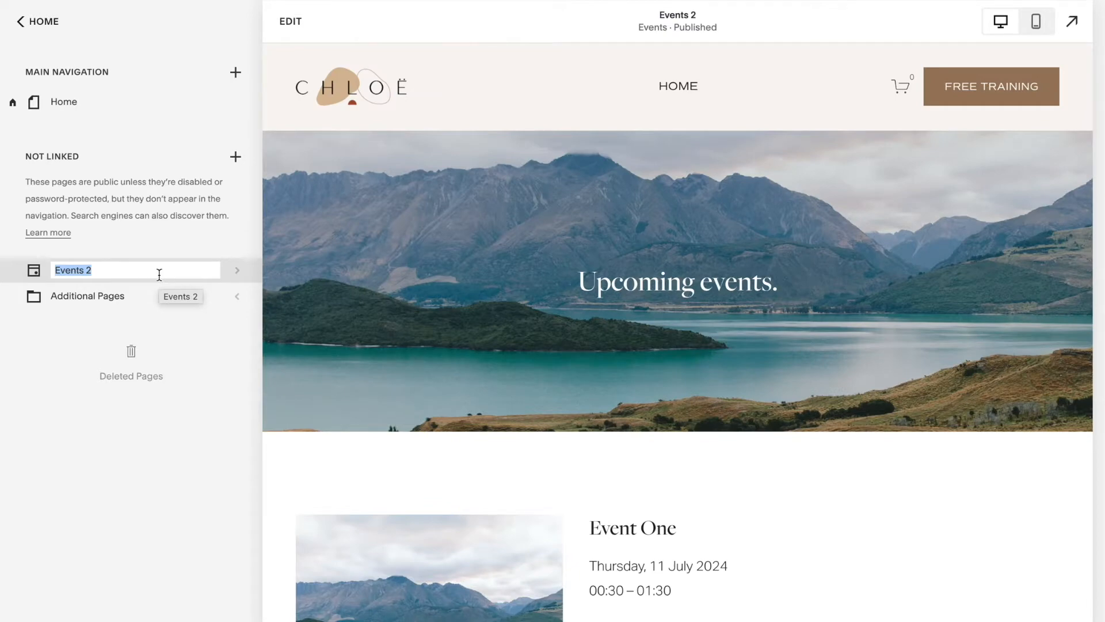
pyautogui.write('Workshops')
pyautogui.press('Return')
# - Open the Workshops page's event list and start a new event titled "BYOW Workshop"
pyautogui.click(242, 279)
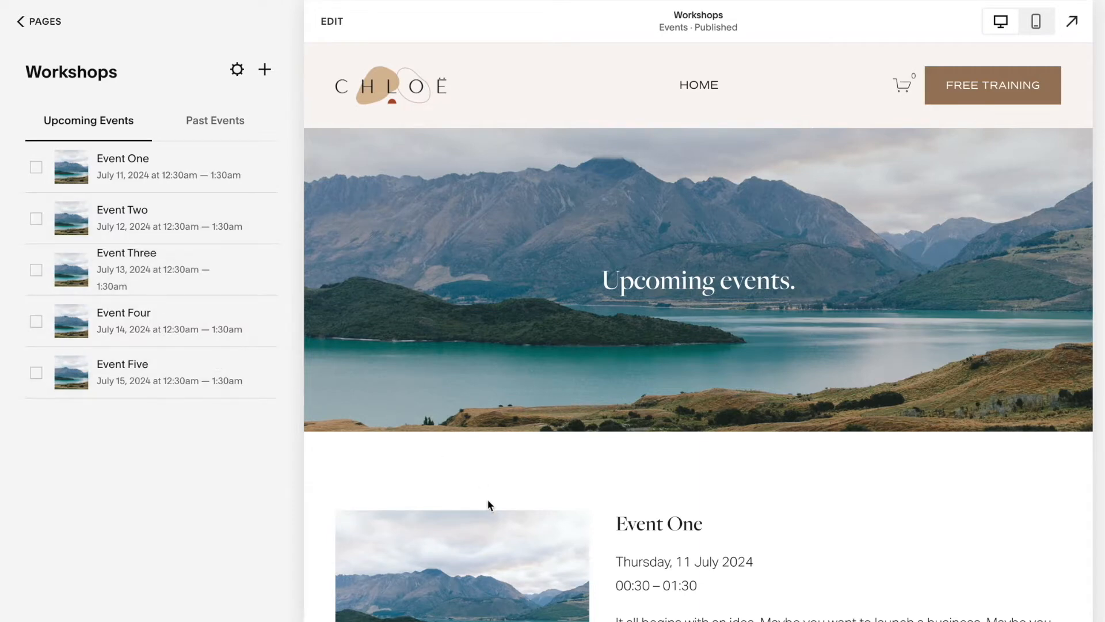
pyautogui.scroll(-5, 487, 498)
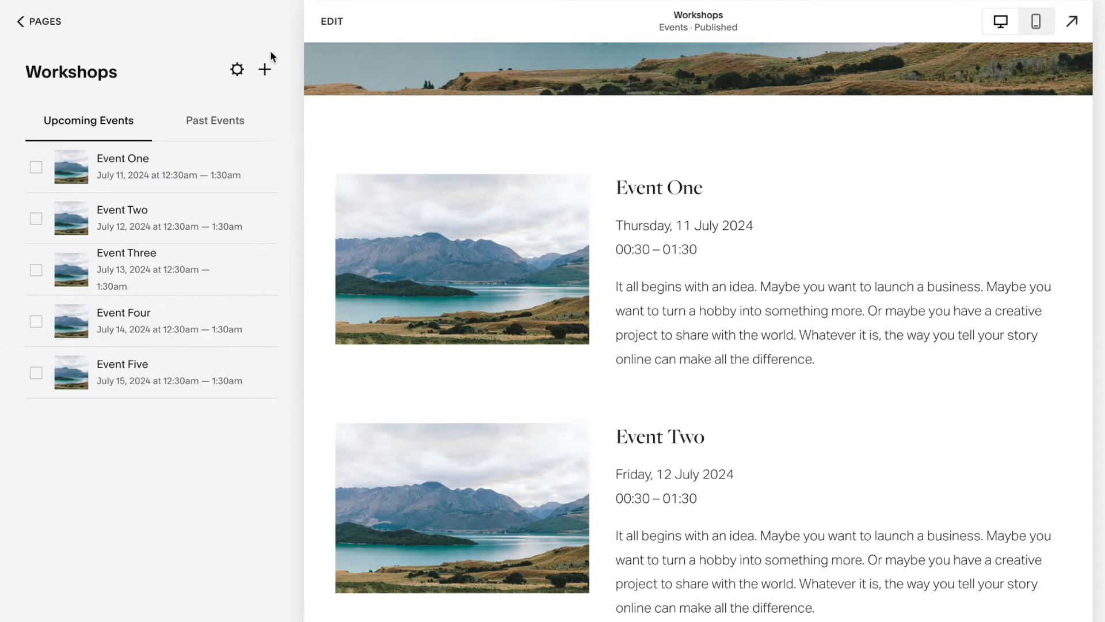
pyautogui.click(267, 72)
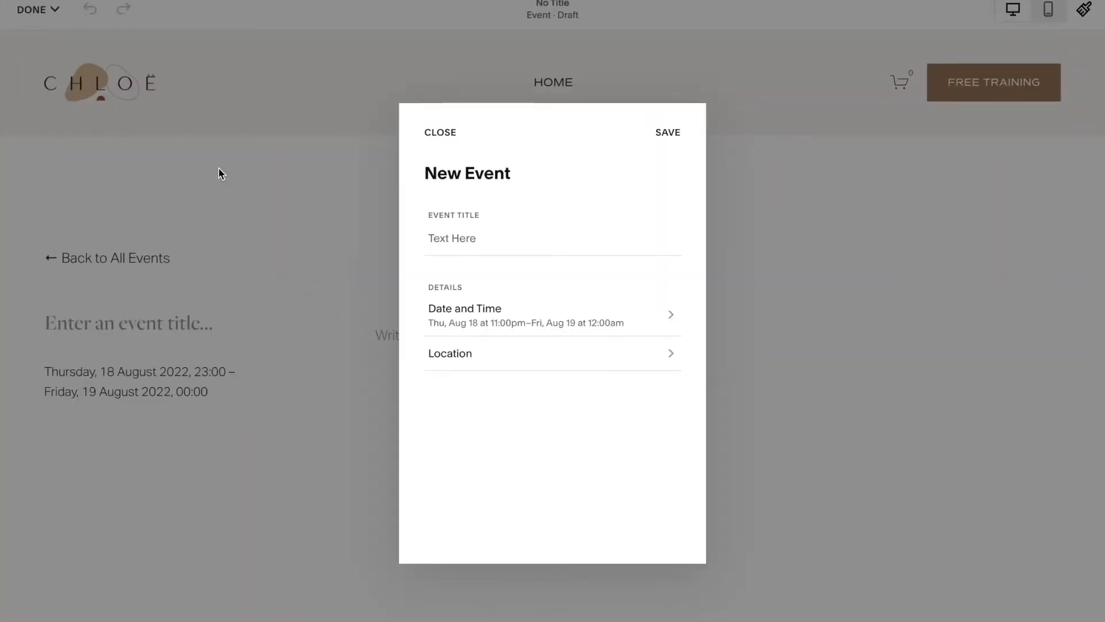
pyautogui.click(466, 237)
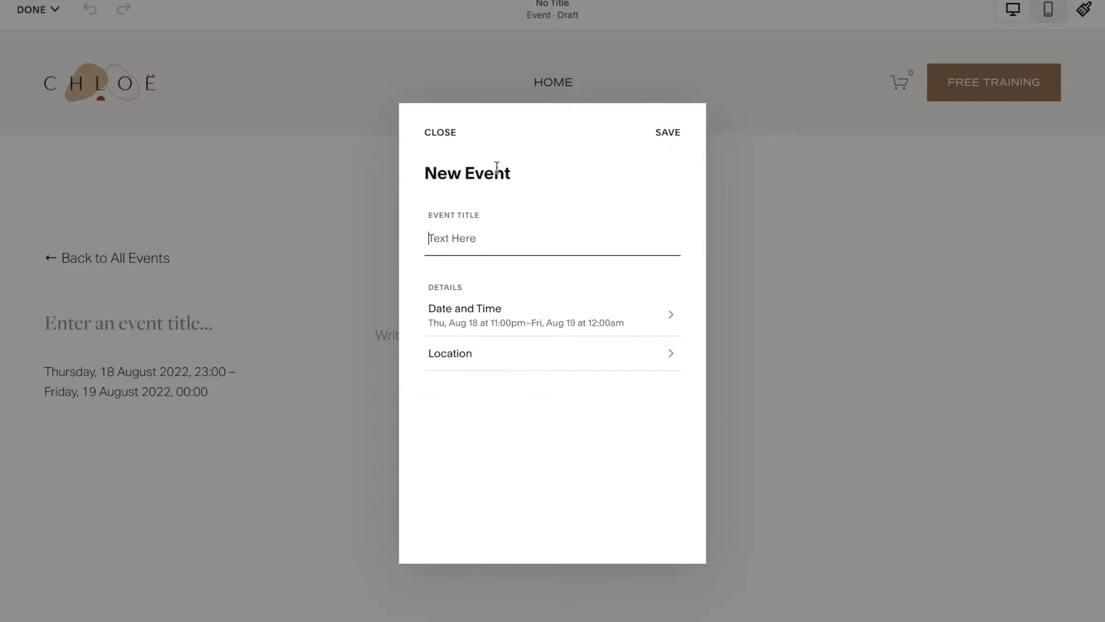
pyautogui.write('BYOW Workshop')
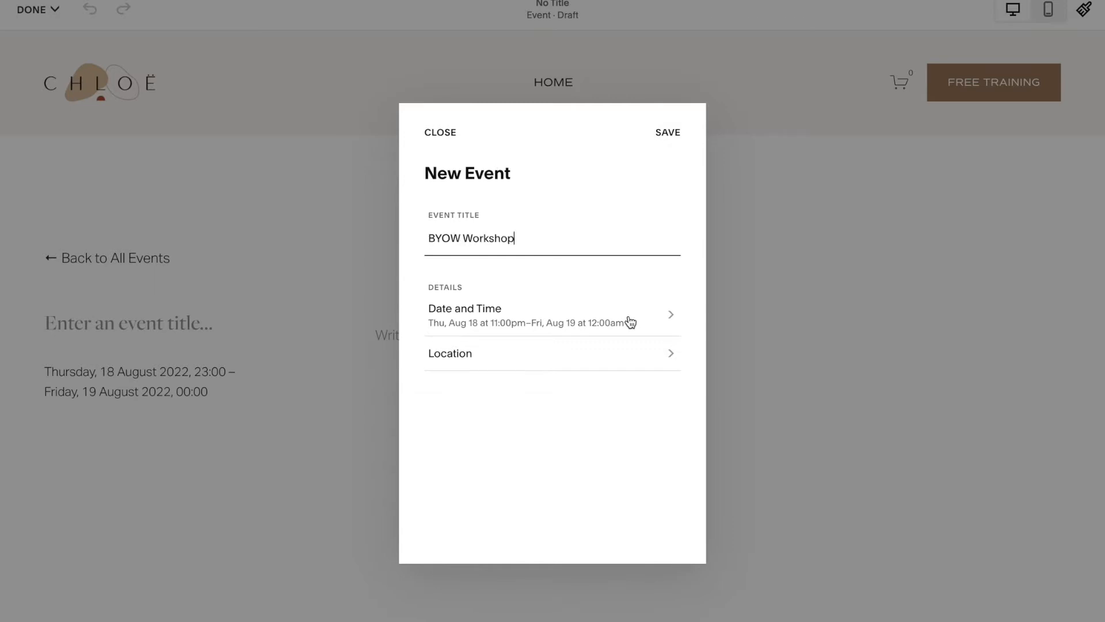
# - Set the event start to 19 August 2022 at 12:00 PM
pyautogui.click(628, 318)
pyautogui.click(627, 376)
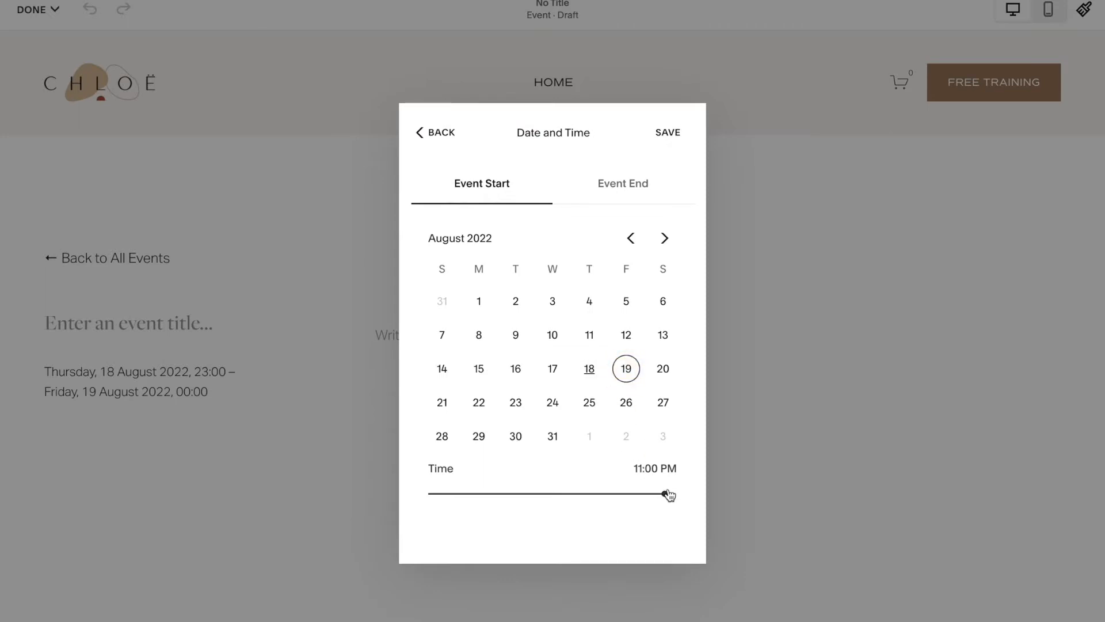
pyautogui.moveTo(665, 493); pyautogui.dragTo(553, 494)
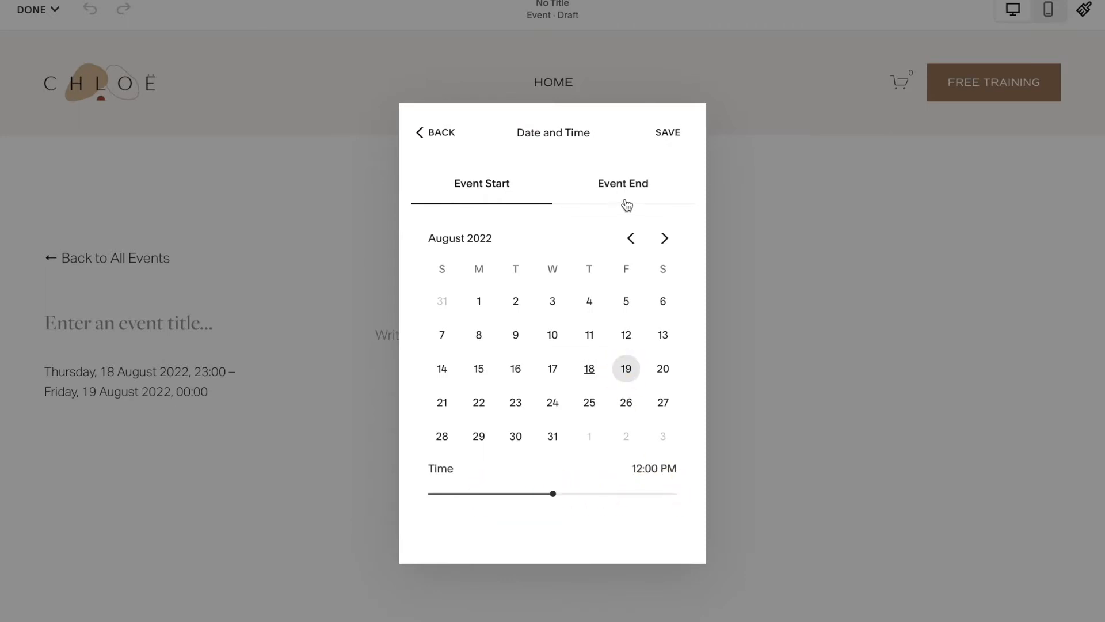
# - Set the event end to 19 August 2022 at 15:00 and save the event details
pyautogui.click(625, 184)
pyautogui.click(626, 368)
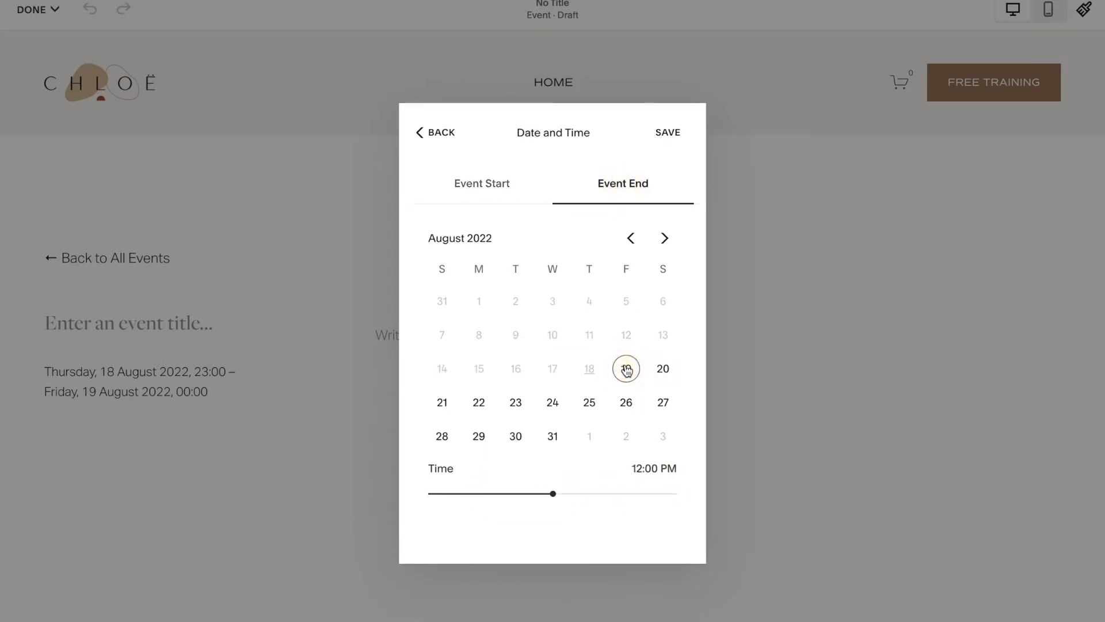
pyautogui.moveTo(553, 491); pyautogui.dragTo(584, 493)
pyautogui.click(670, 136)
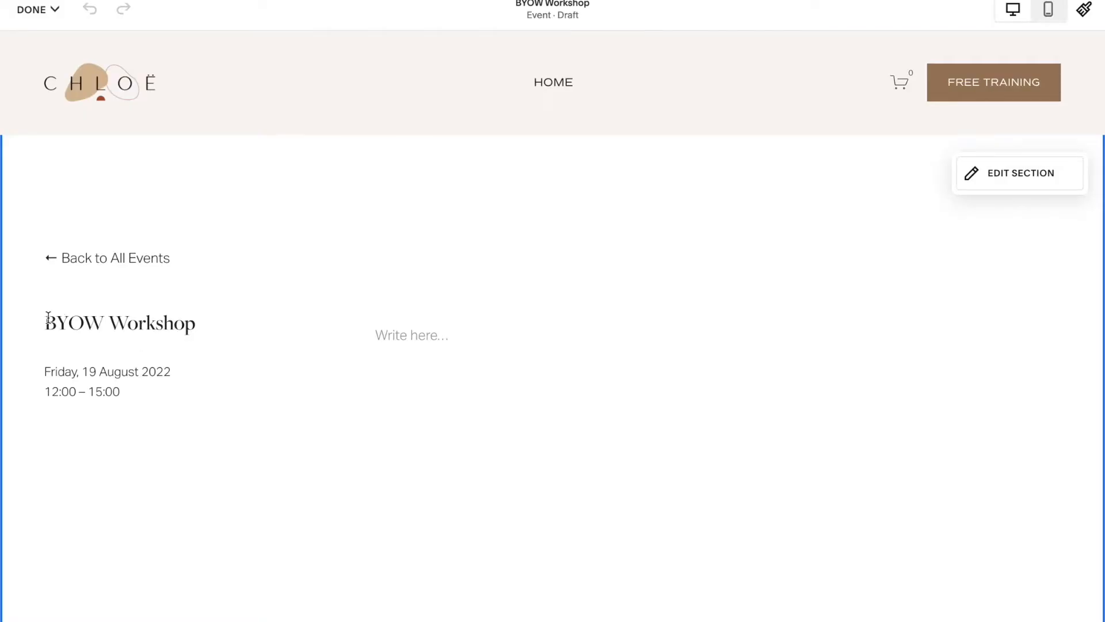
pyautogui.moveTo(48, 318); pyautogui.dragTo(292, 332)
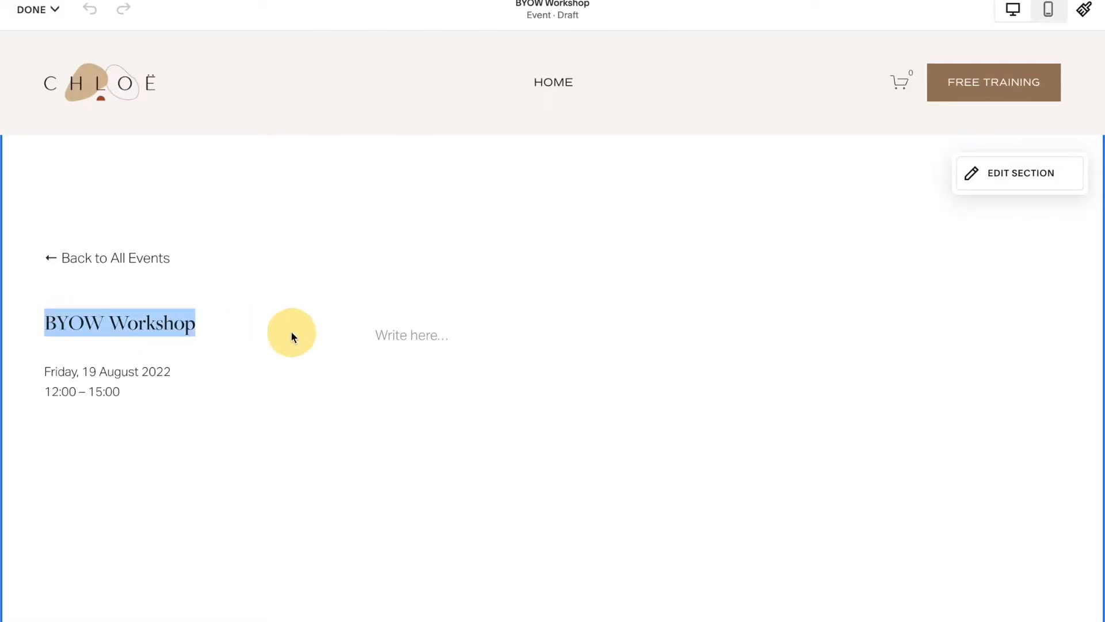
pyautogui.moveTo(45, 374); pyautogui.dragTo(158, 415)
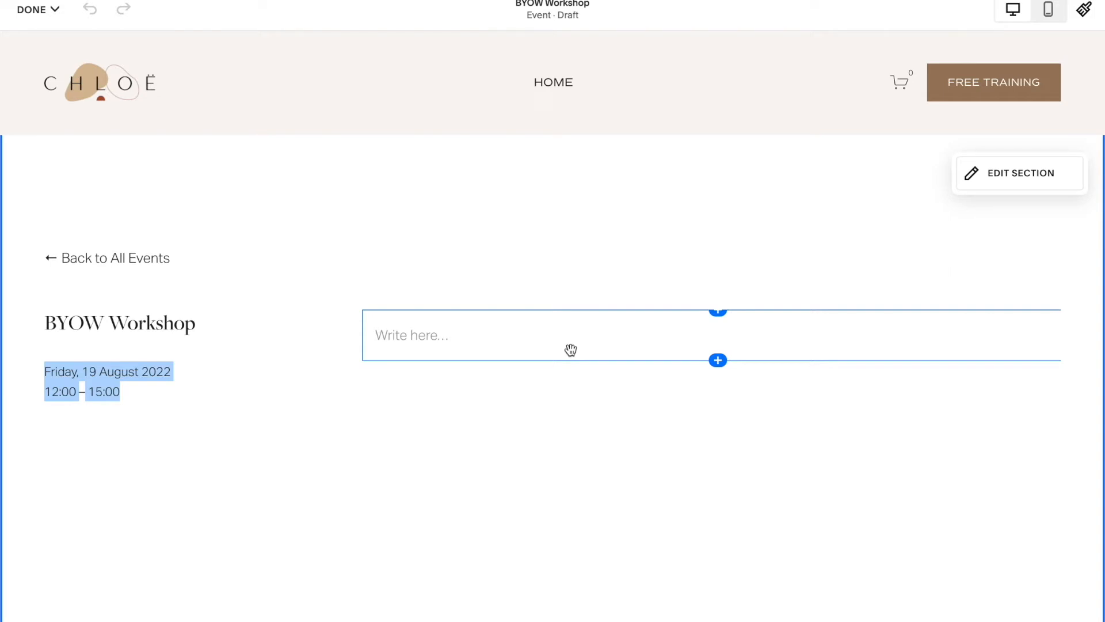
# - Add a text block above the event's empty body text, reading "Title of Workshop" and formatted as Heading 1
pyautogui.click(718, 314)
pyautogui.moveTo(1023, 117)
pyautogui.mouseDown()
pyautogui.moveTo(927, 117)
pyautogui.moveTo(842, 186)
pyautogui.moveTo(872, 424)
pyautogui.moveTo(1055, 341)
pyautogui.moveTo(941, 206)
pyautogui.moveTo(854, 231)
pyautogui.mouseUp()
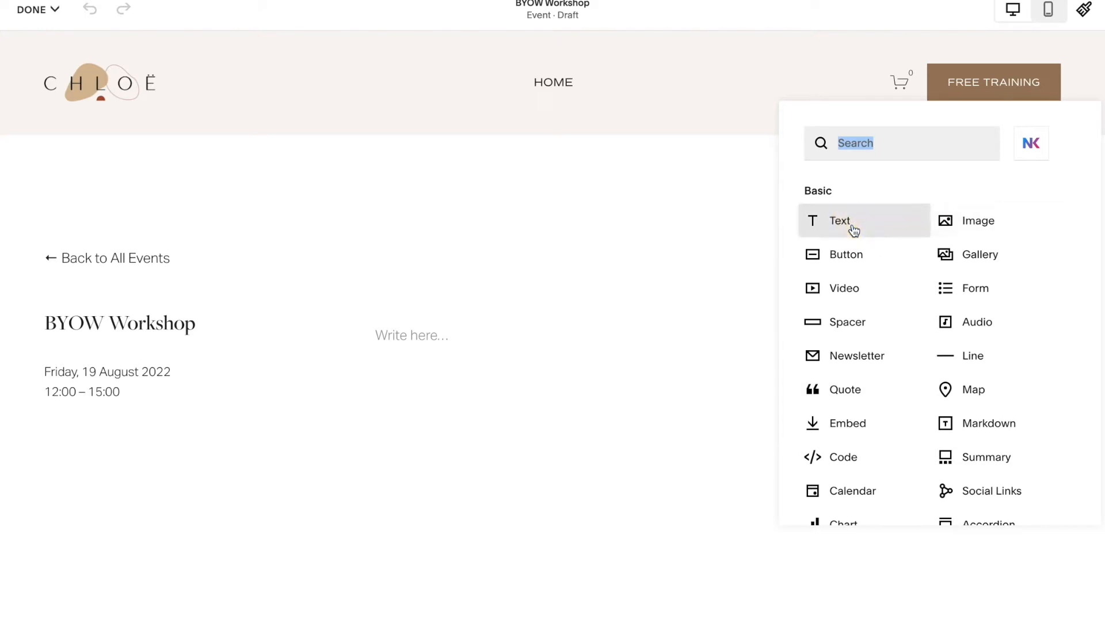
pyautogui.click(854, 230)
pyautogui.tripleClick(426, 334)
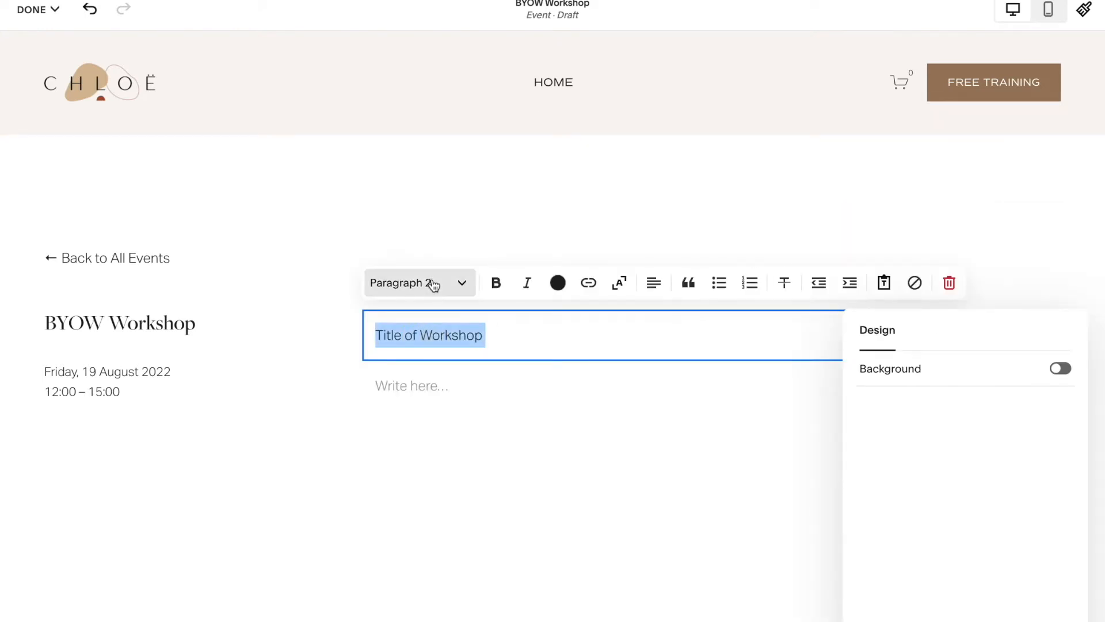
pyautogui.click(433, 284)
pyautogui.click(427, 323)
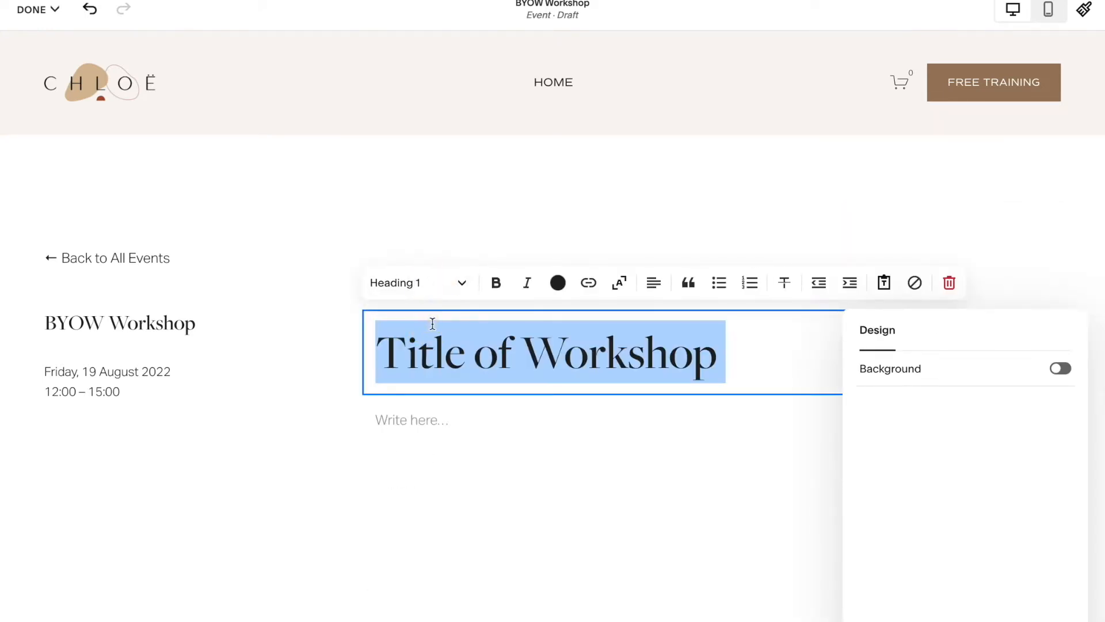
# - Try a background on the "Title of Workshop" text block
pyautogui.click(1062, 369)
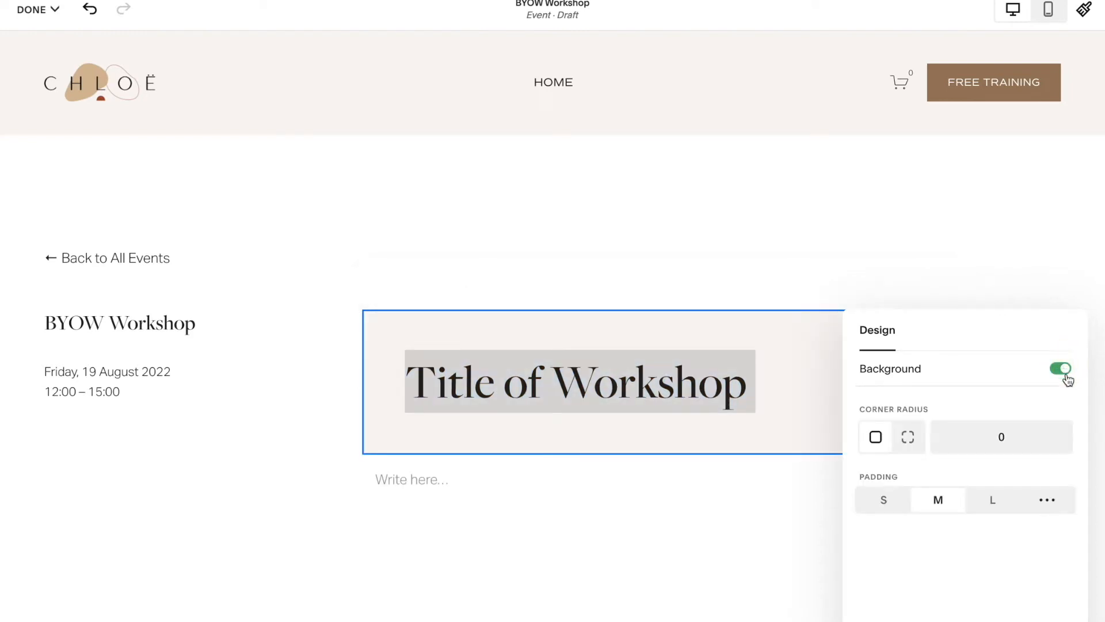
pyautogui.click(1062, 369)
# - Write the workshop details below the title: an introduction to the 3 hour session and a five-item bulleted list of what attendees learn
pyautogui.click(624, 444)
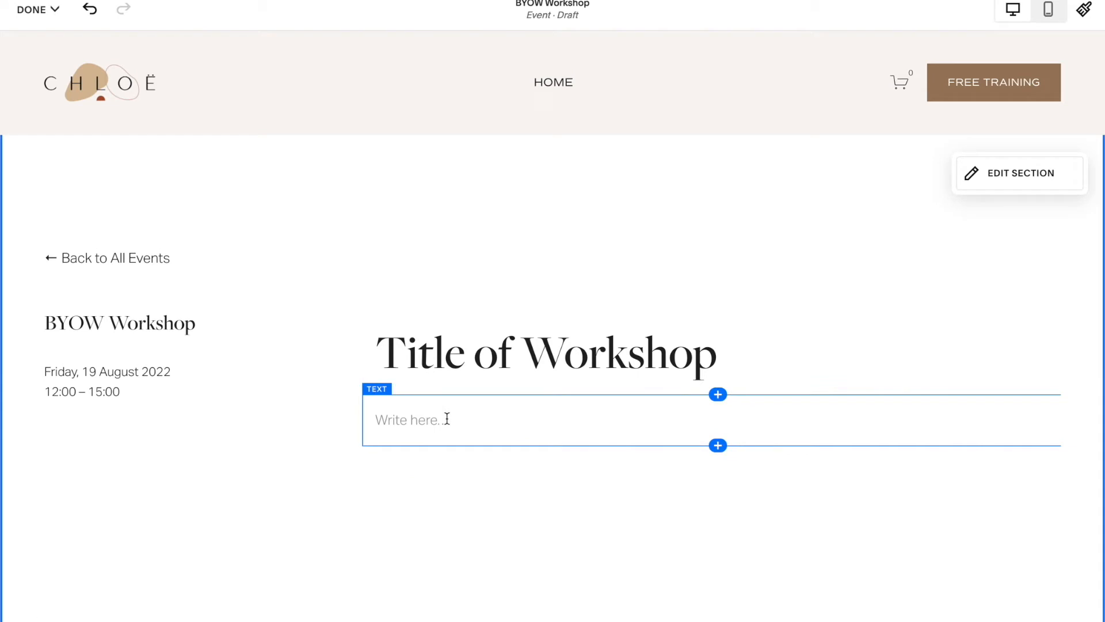
pyautogui.write('Here are the details of the workshop. During our 3 hour session you will learn: How to plan your website How to create a mood board and site map How to build your website in Squarespace How to generate sales on your website How to launch and market your website')
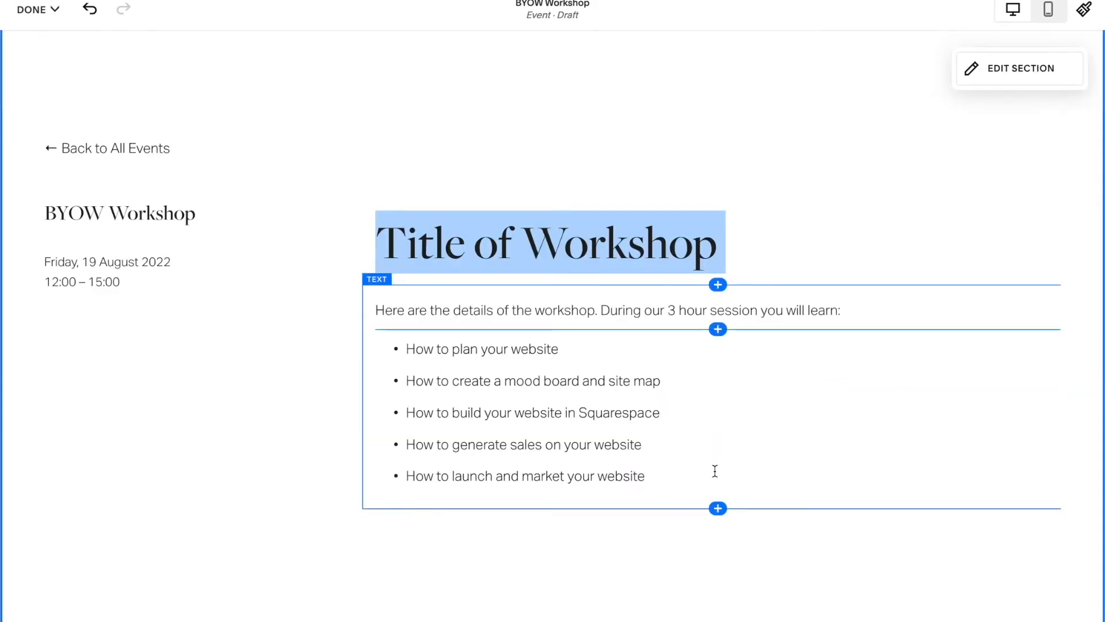
# - Add a video block below the bulleted list
pyautogui.click(718, 509)
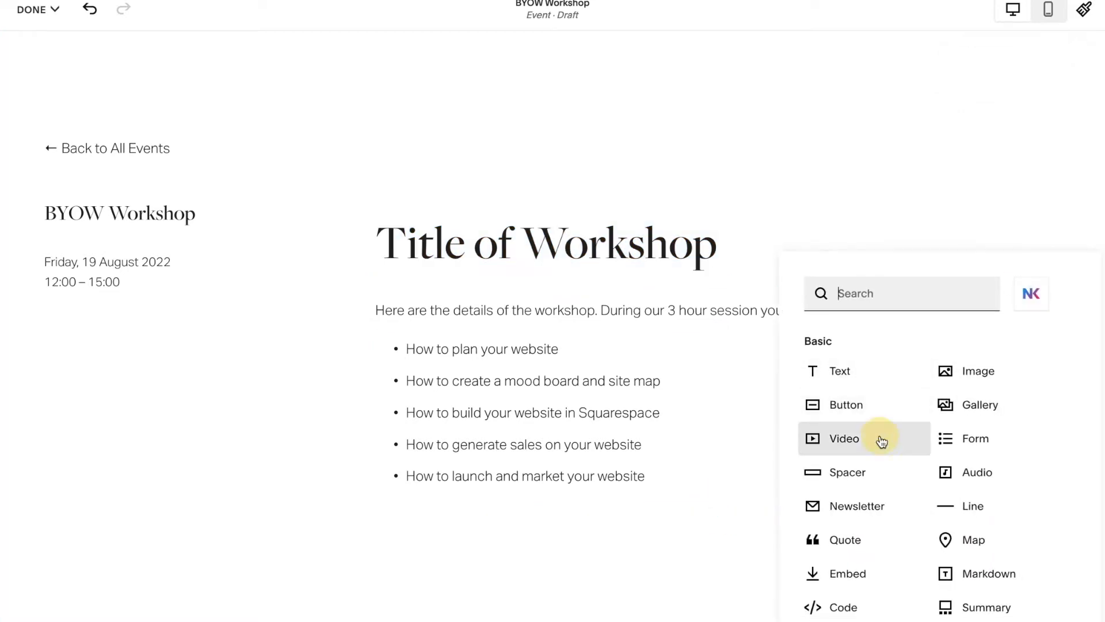
pyautogui.click(879, 440)
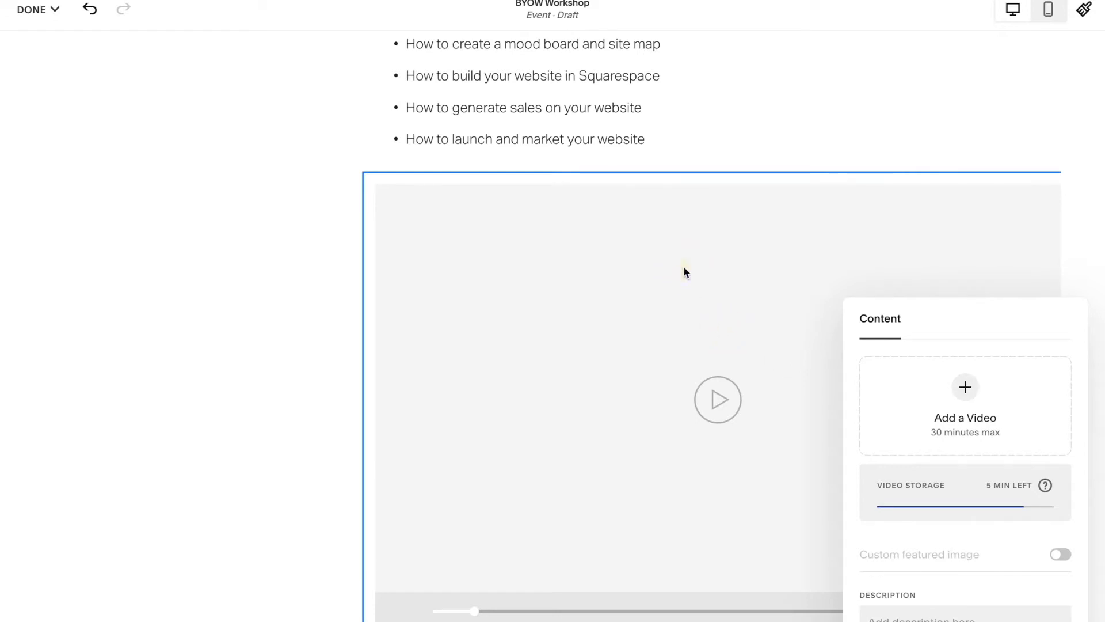
pyautogui.click(742, 158)
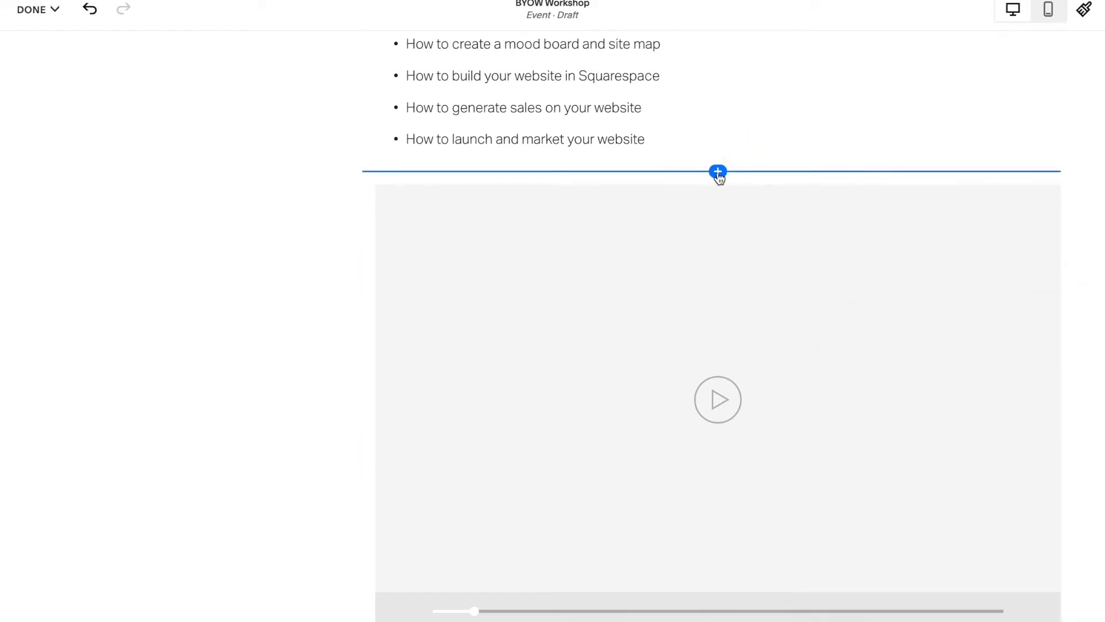
# - Add an embed block above the video block, set it to Code Snippet, and open its embed data editor
pyautogui.click(717, 172)
pyautogui.click(868, 81)
pyautogui.click(1012, 325)
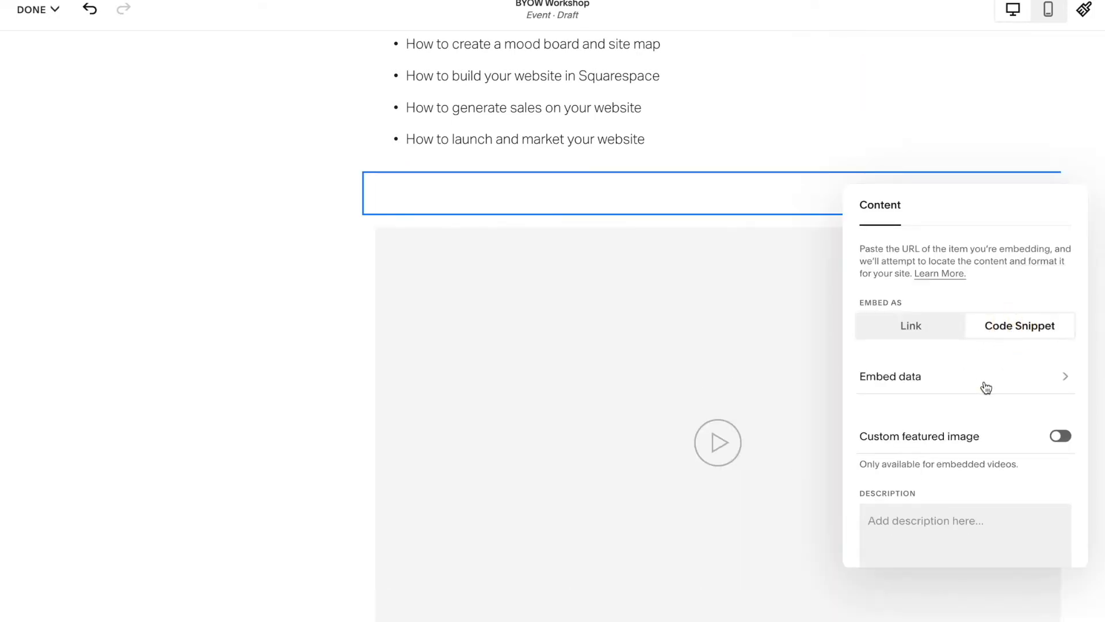
pyautogui.click(987, 388)
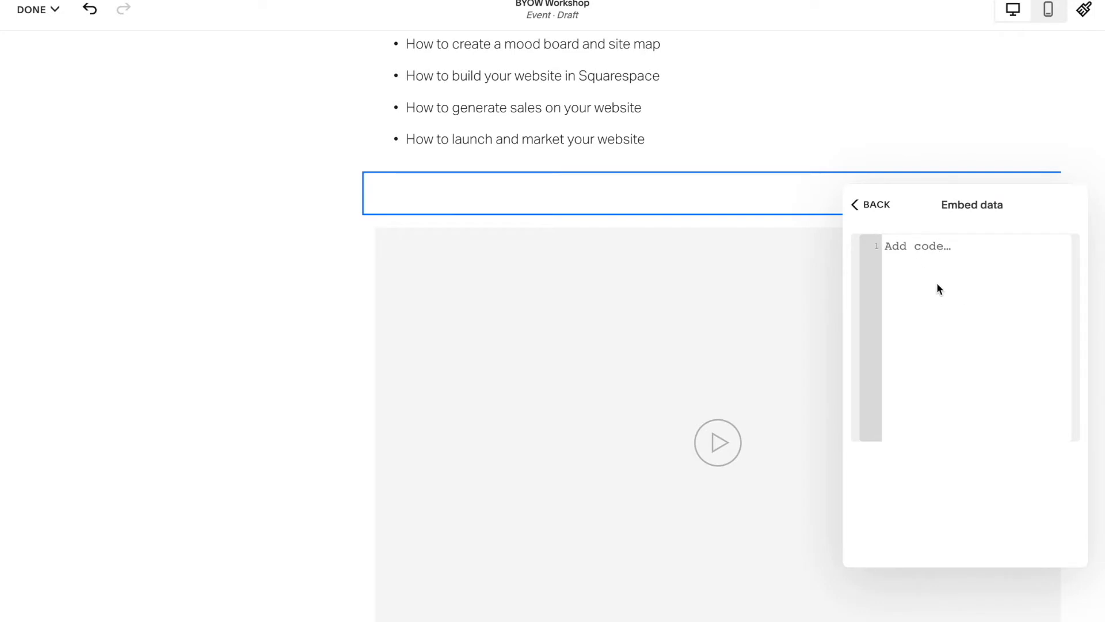
# - Remove the empty embed block and the video block from below the bulleted list
pyautogui.click(698, 257)
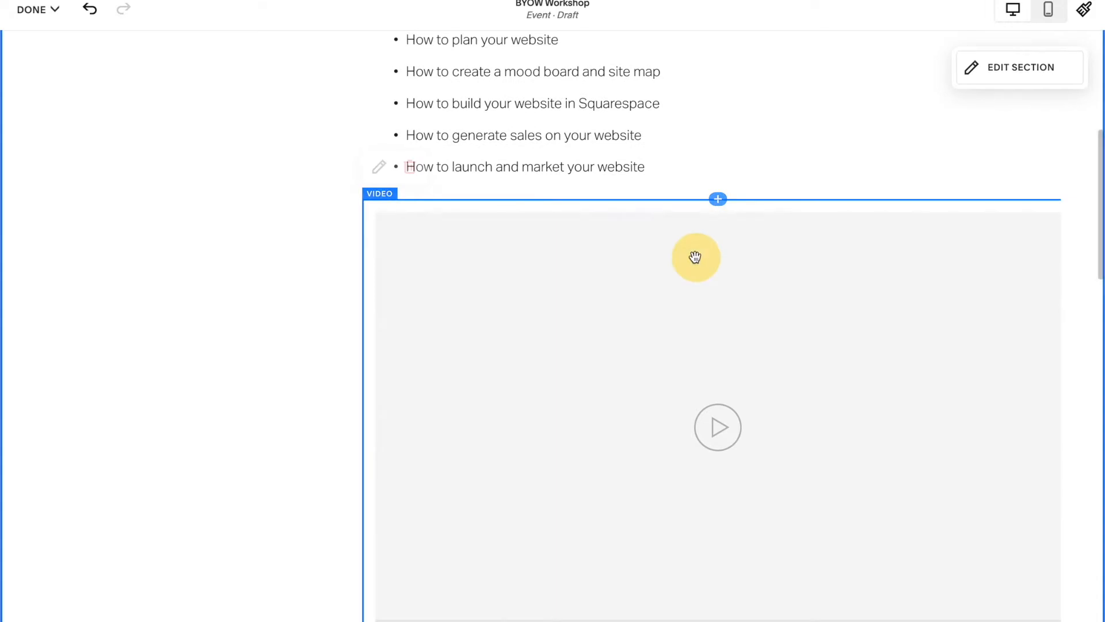
pyautogui.click(414, 166)
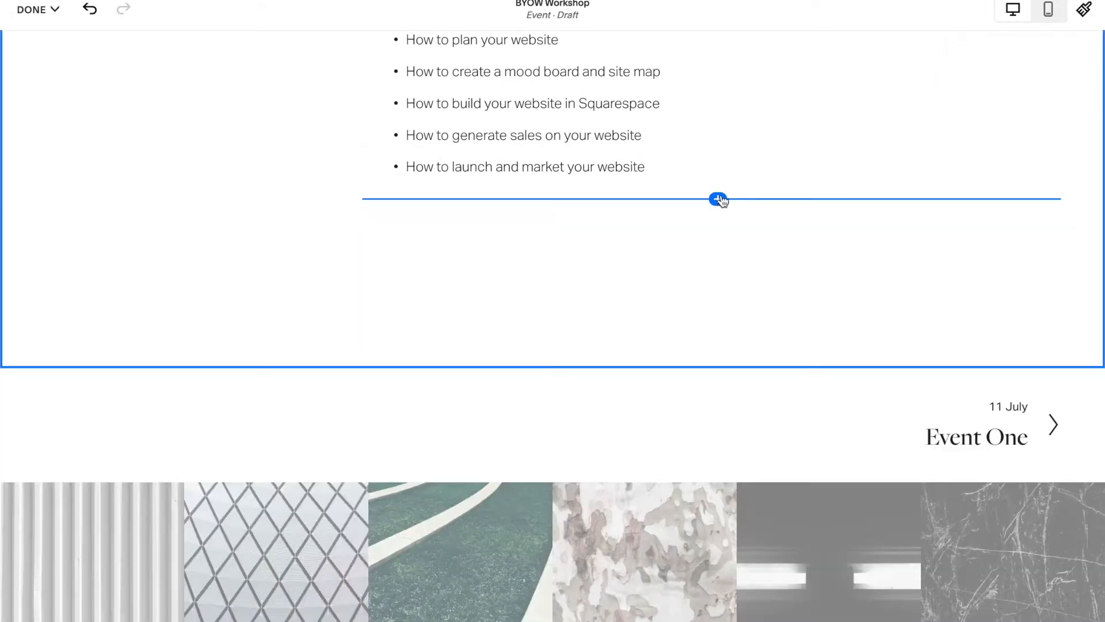
# - Insert a line below the bulleted list and spacers in two columns beneath it
pyautogui.click(718, 199)
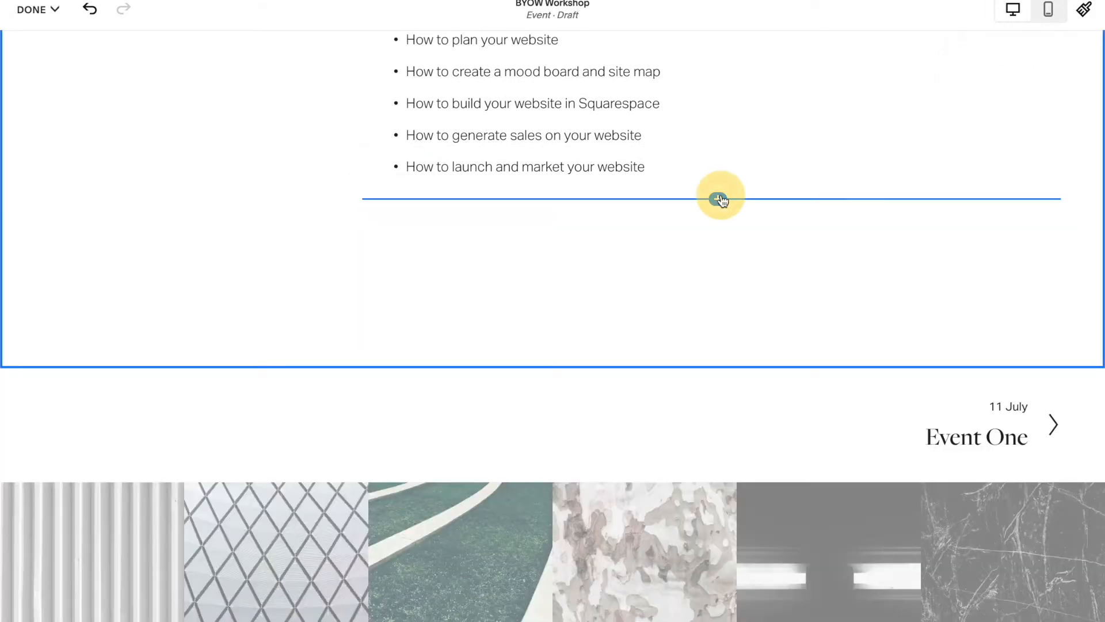
pyautogui.click(937, 300)
pyautogui.click(718, 240)
pyautogui.click(829, 264)
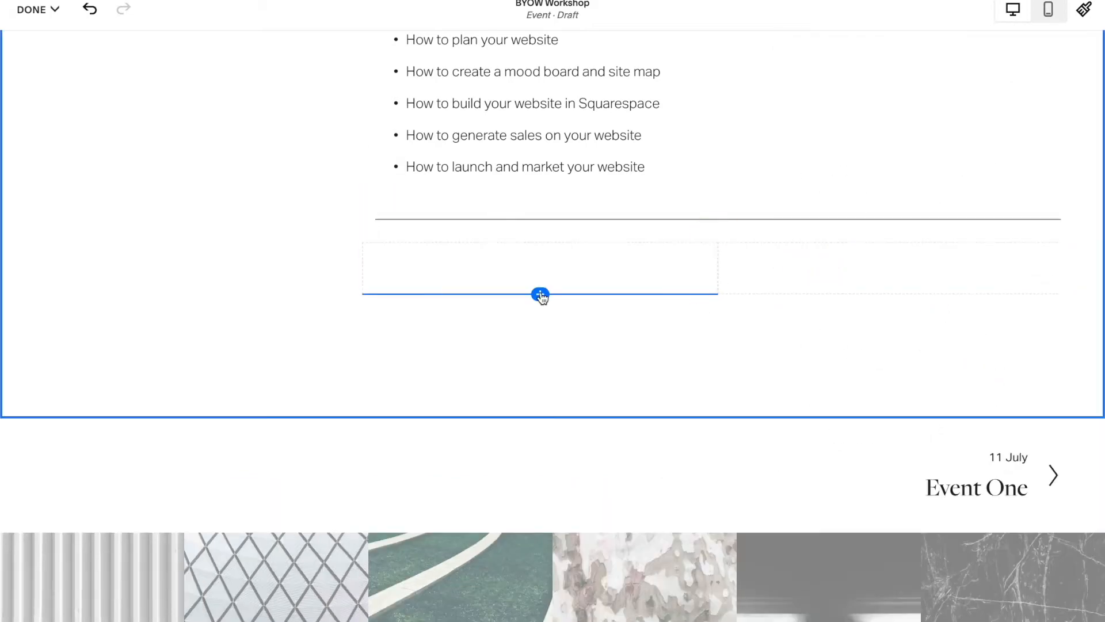
# - Add a quote under the left spacer reading "Insert kind words from previous workshop attendee", source "Attendee Name", with Fade In animation
pyautogui.click(540, 292)
pyautogui.click(817, 377)
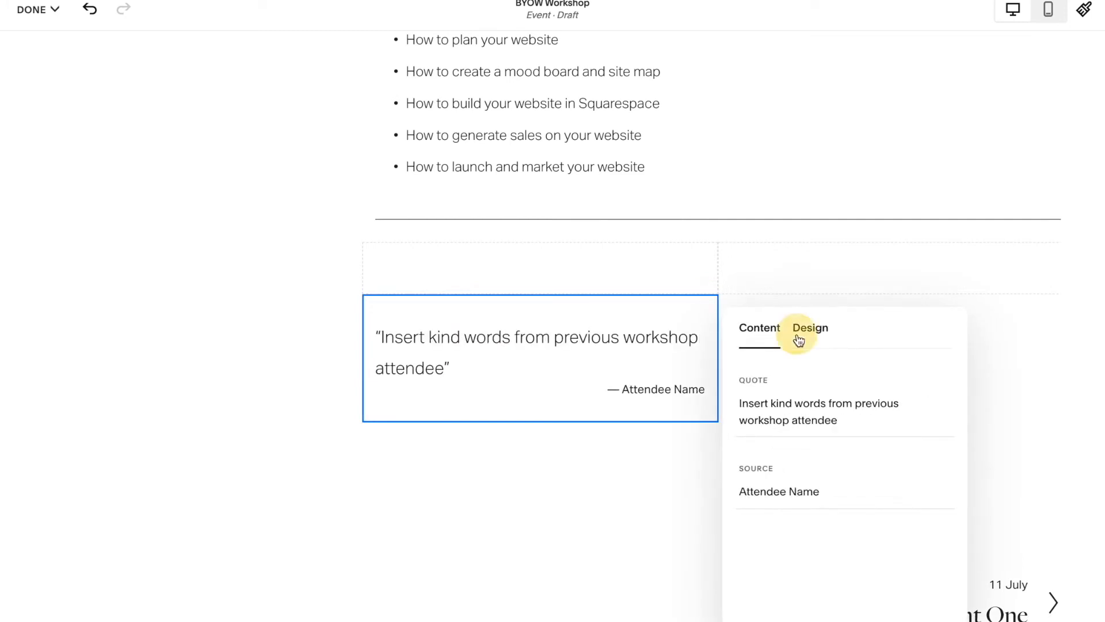
pyautogui.click(799, 340)
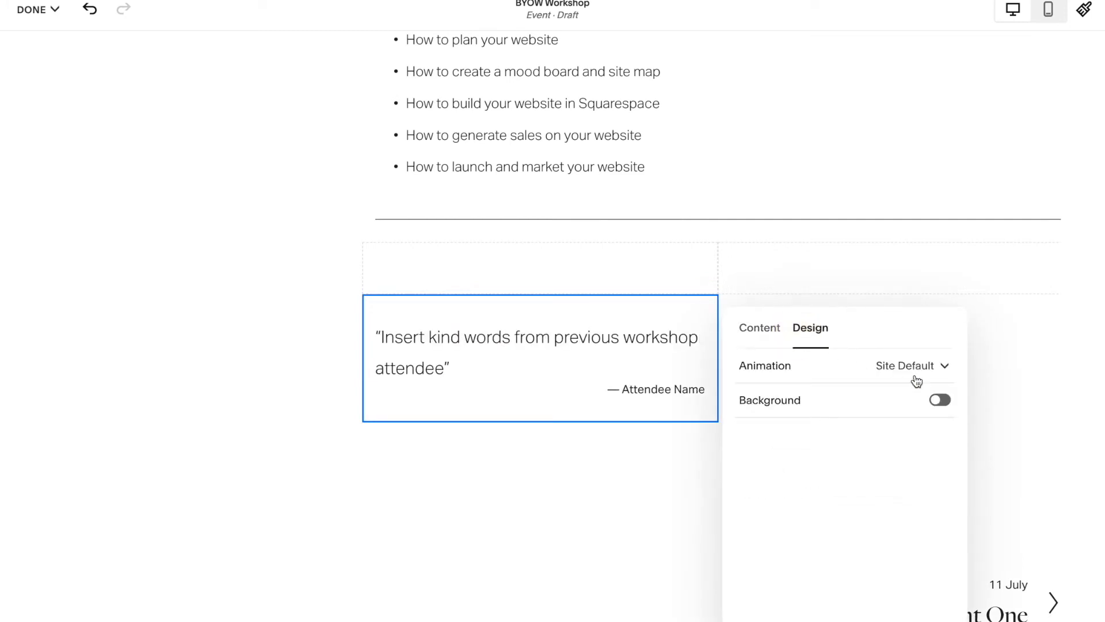
pyautogui.click(944, 365)
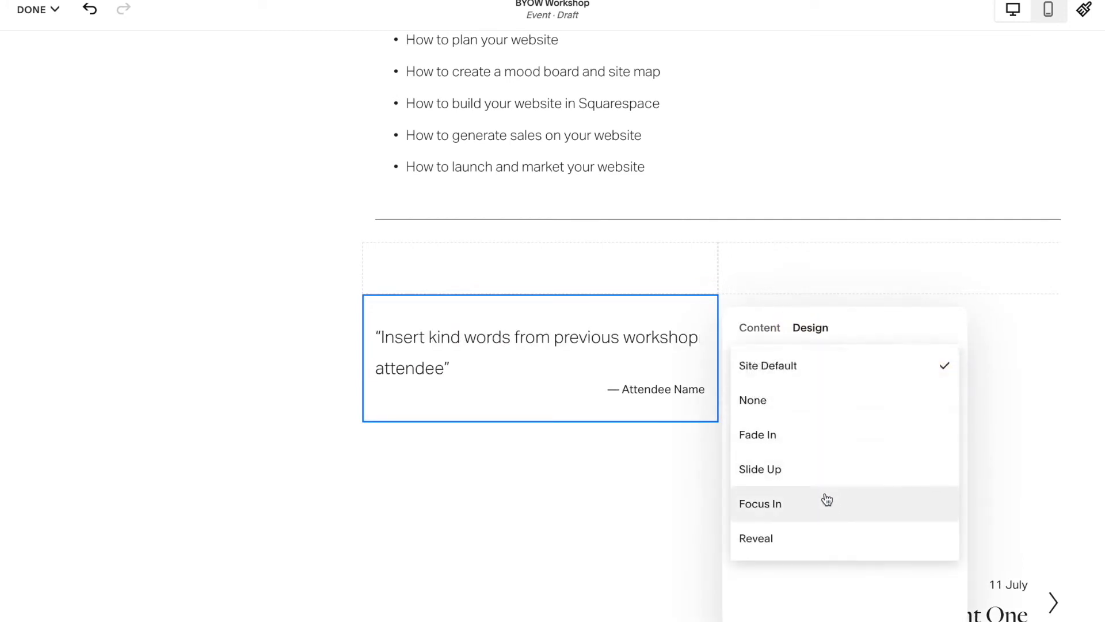
pyautogui.click(793, 434)
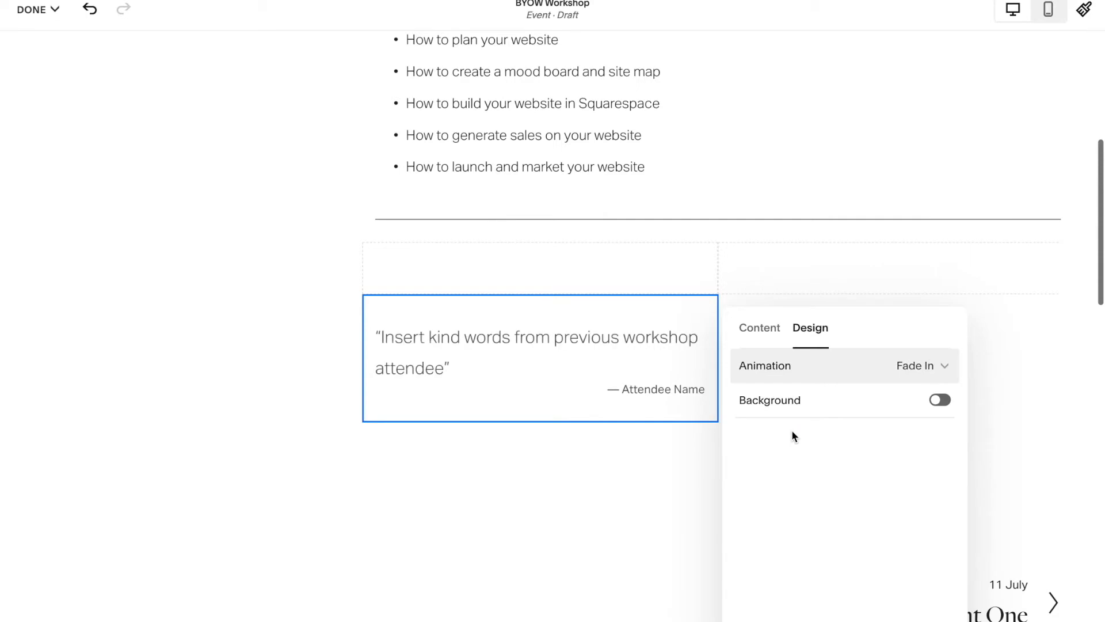
pyautogui.click(803, 275)
# - Try inserting a Product block between the bulleted list and the line
pyautogui.scroll(7, 631, 425)
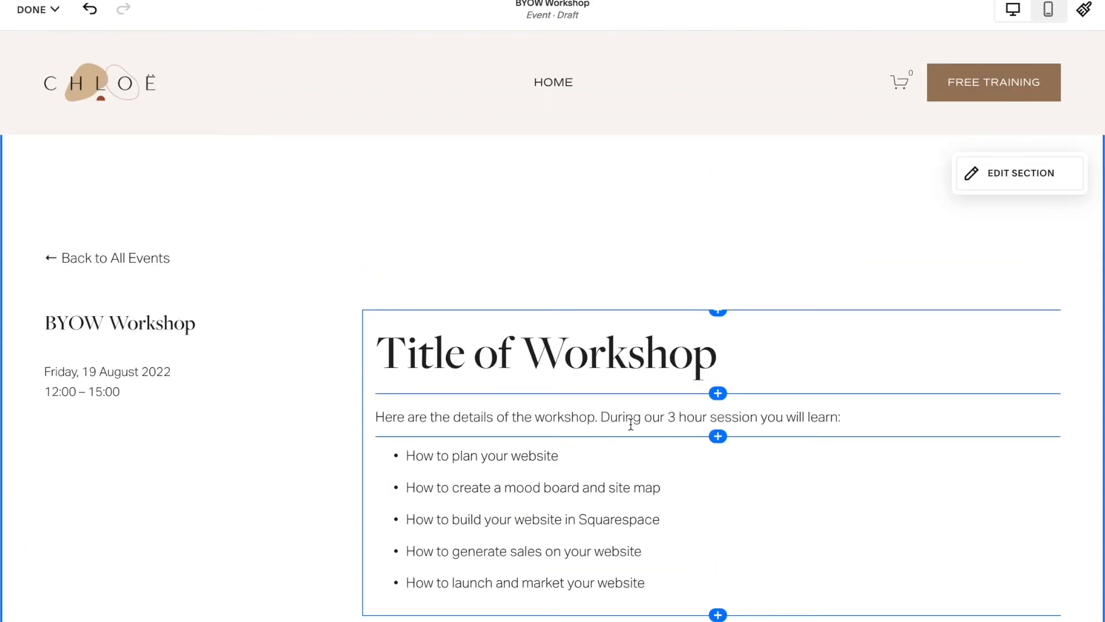
pyautogui.scroll(-3, 631, 426)
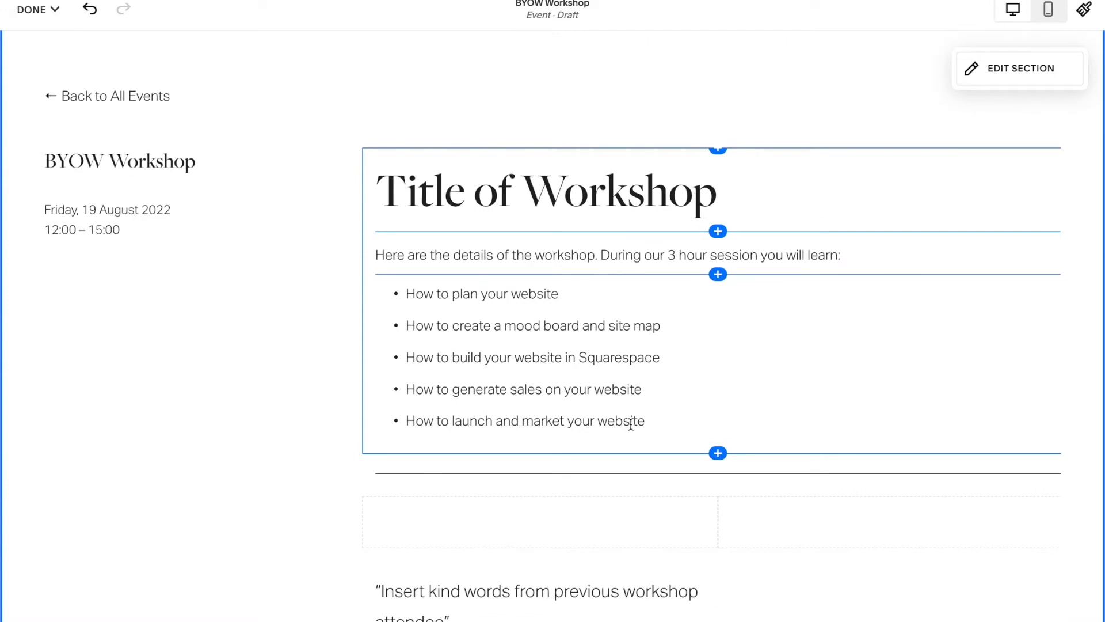
pyautogui.click(718, 454)
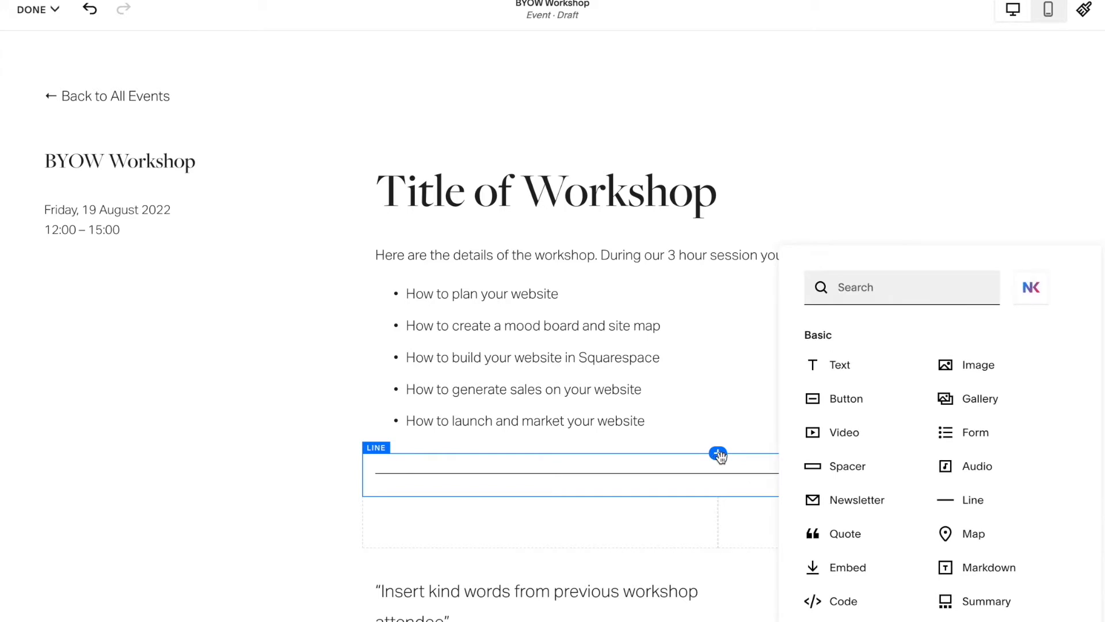
pyautogui.write('produ')
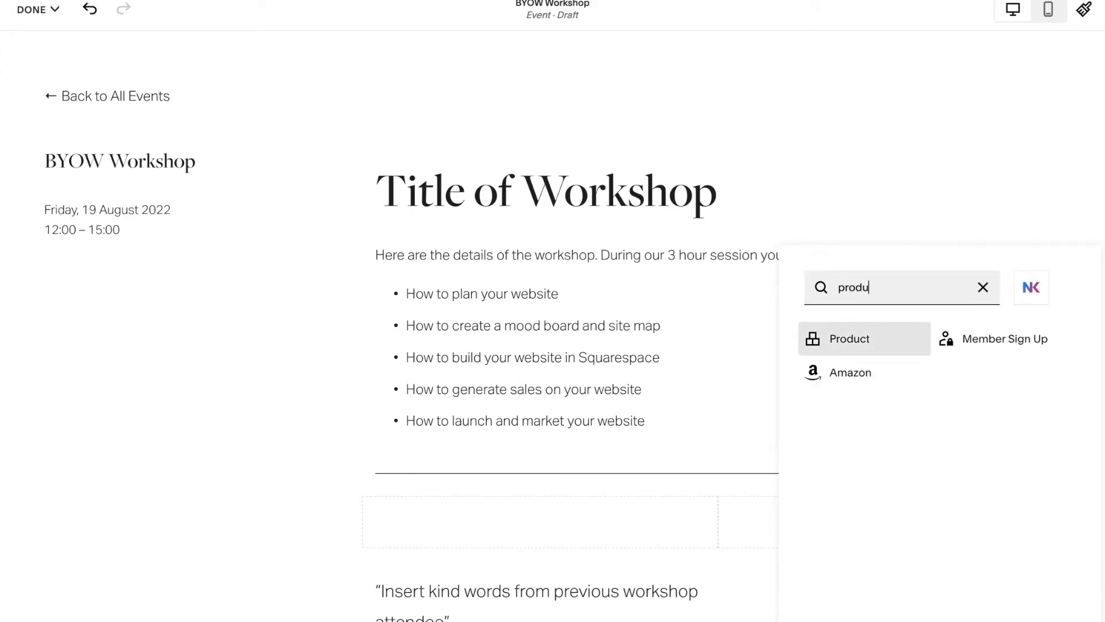
pyautogui.click(875, 344)
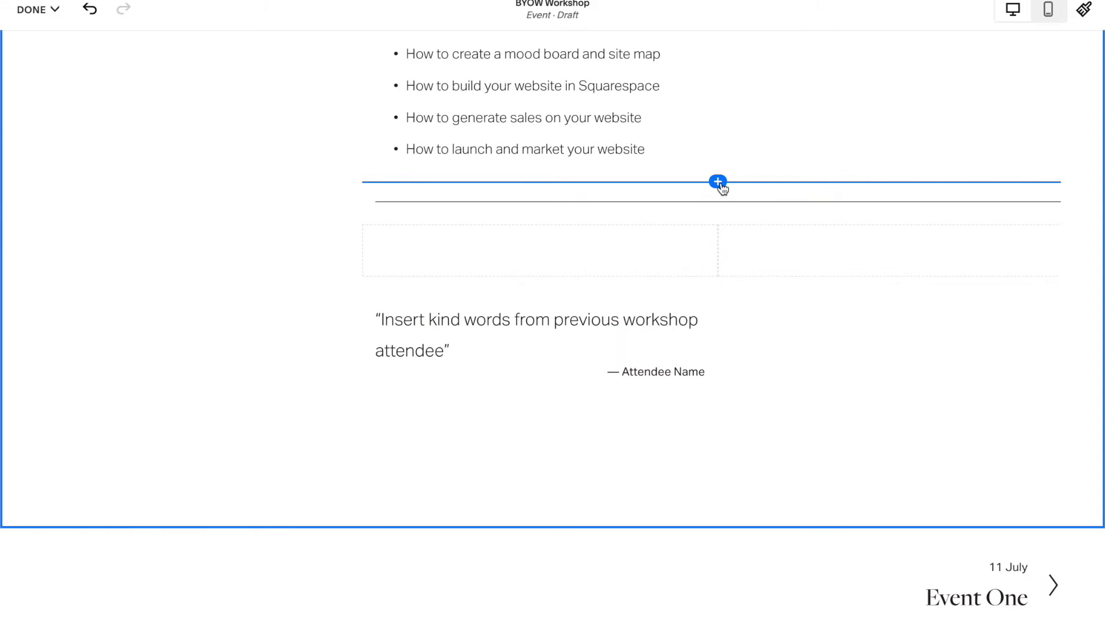
# - Insert a button between the bulleted list and the line, with the text "Sign Up Now" and left alignment
pyautogui.click(720, 182)
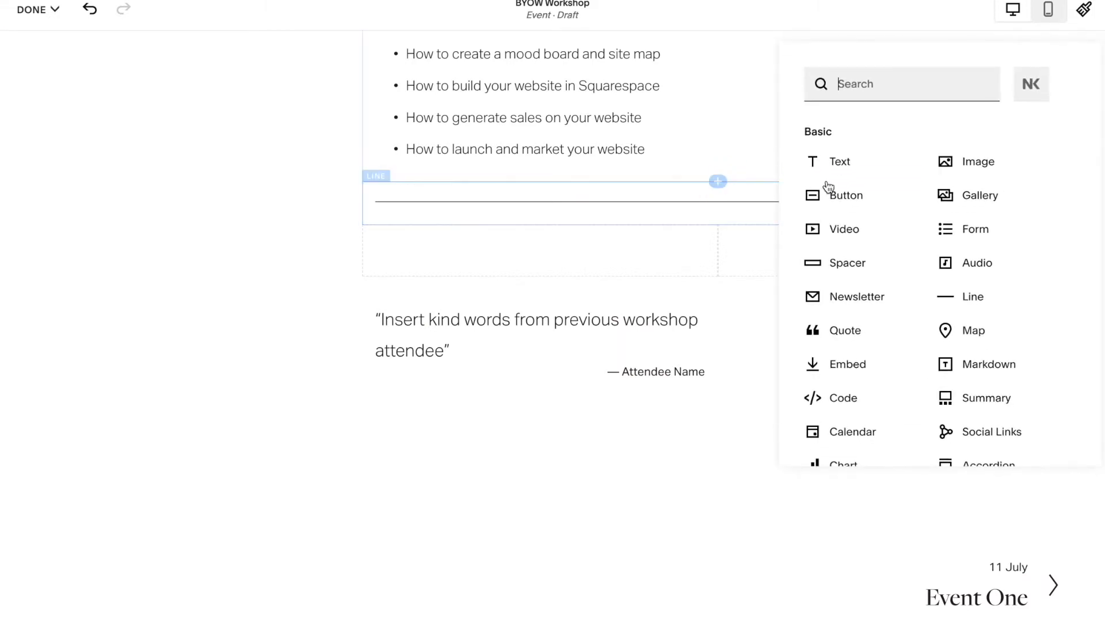
pyautogui.click(844, 197)
pyautogui.tripleClick(959, 282)
pyautogui.write('Sign Up Now')
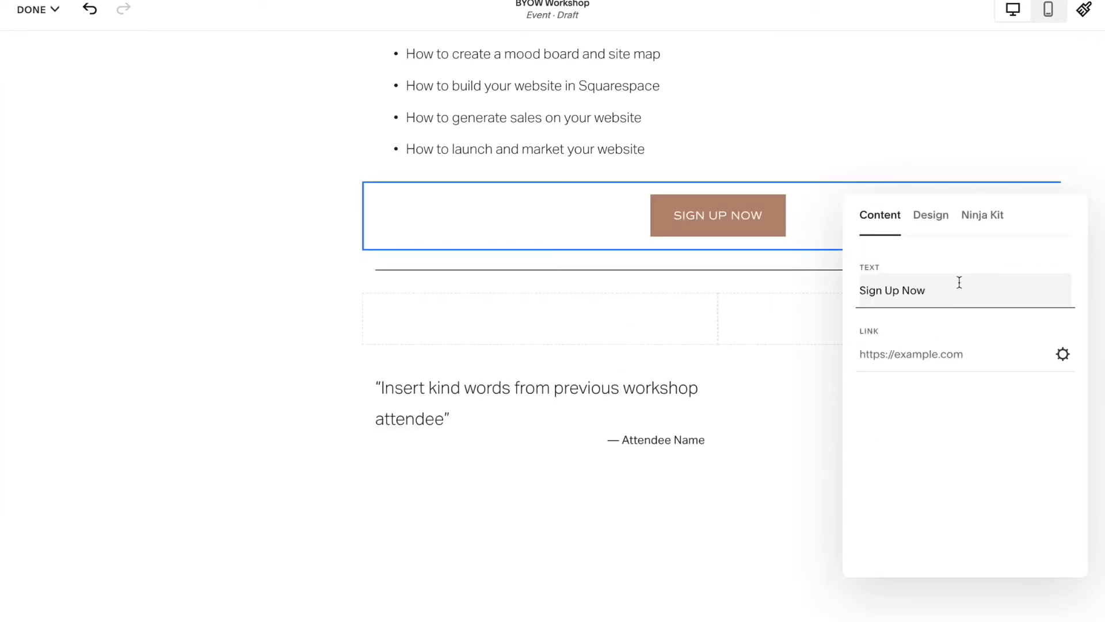
pyautogui.click(941, 228)
pyautogui.click(892, 377)
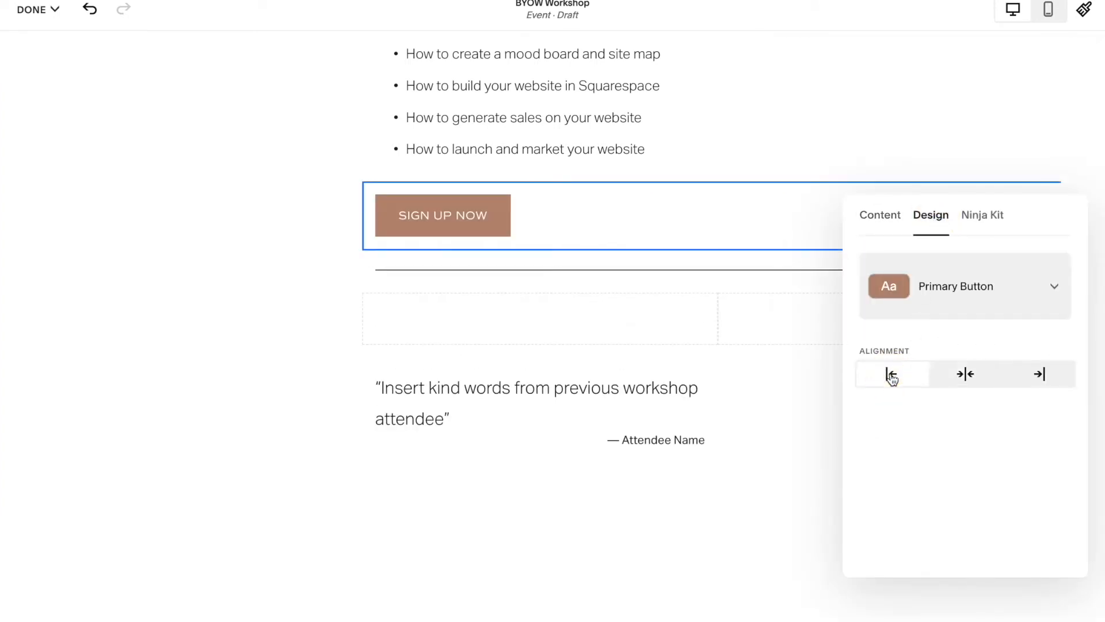
# - Set the Sign Up Now button's link to open in a new window and close the link editor
pyautogui.click(890, 223)
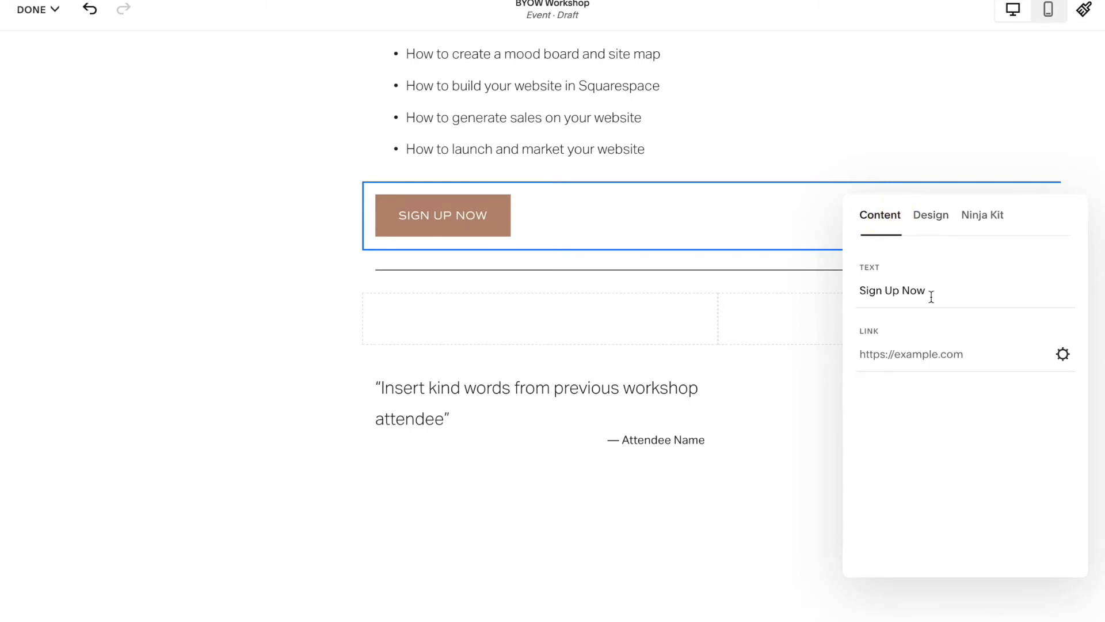
pyautogui.click(1064, 356)
pyautogui.click(849, 277)
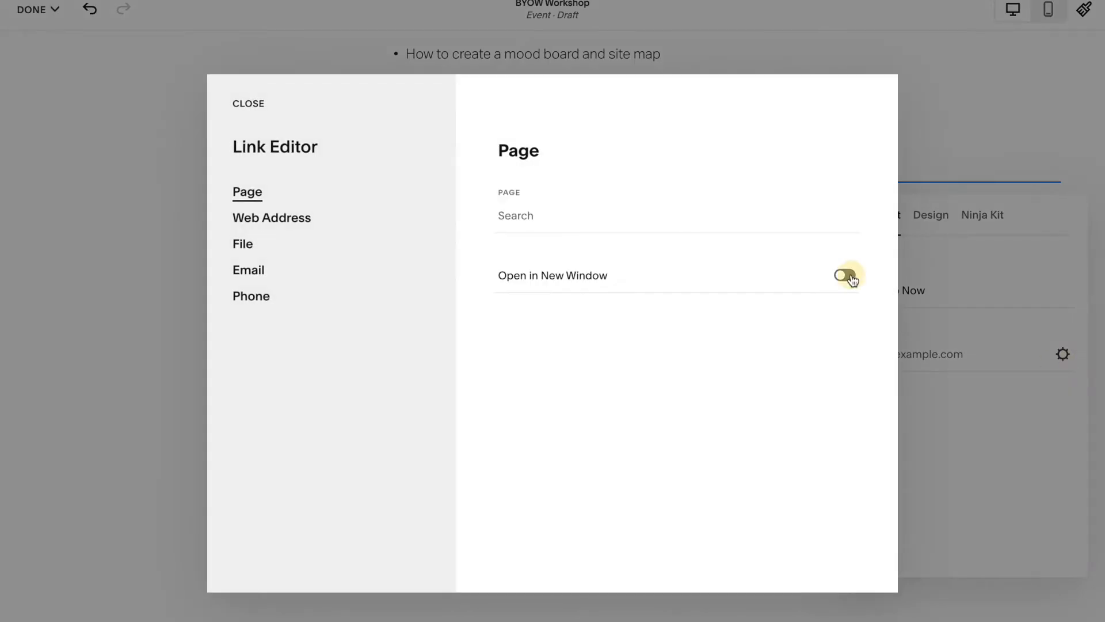
pyautogui.click(248, 106)
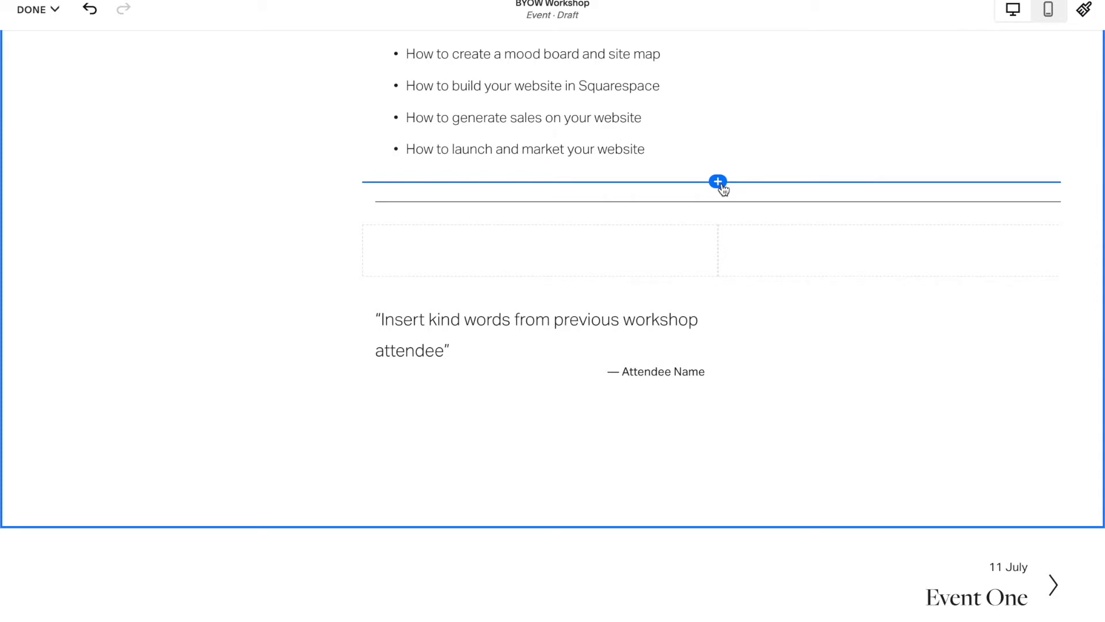
pyautogui.click(718, 182)
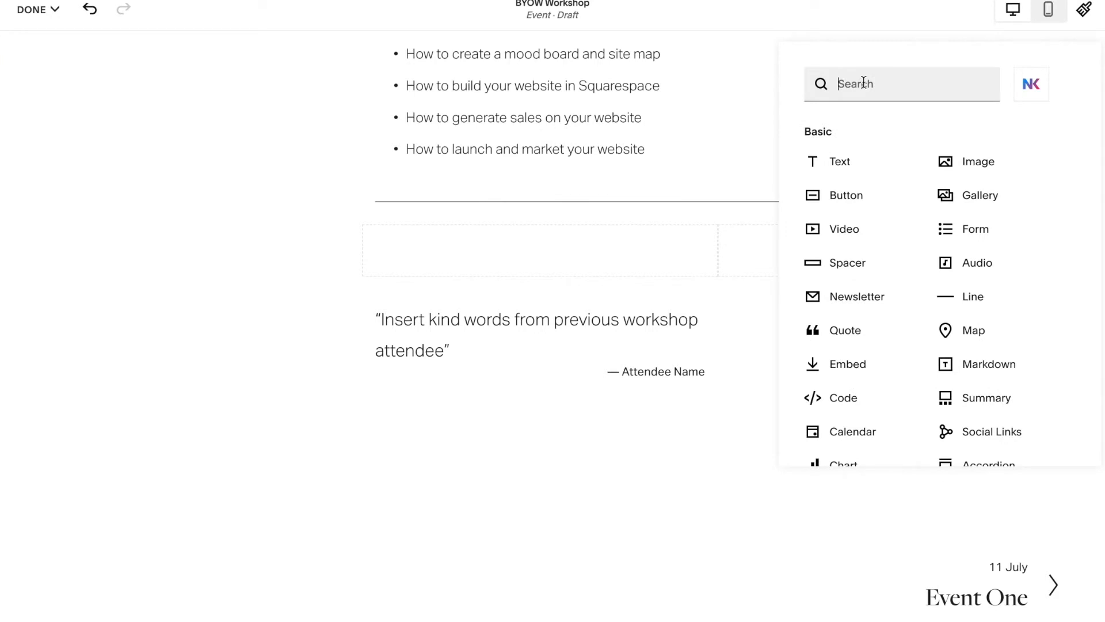
pyautogui.write('sche')
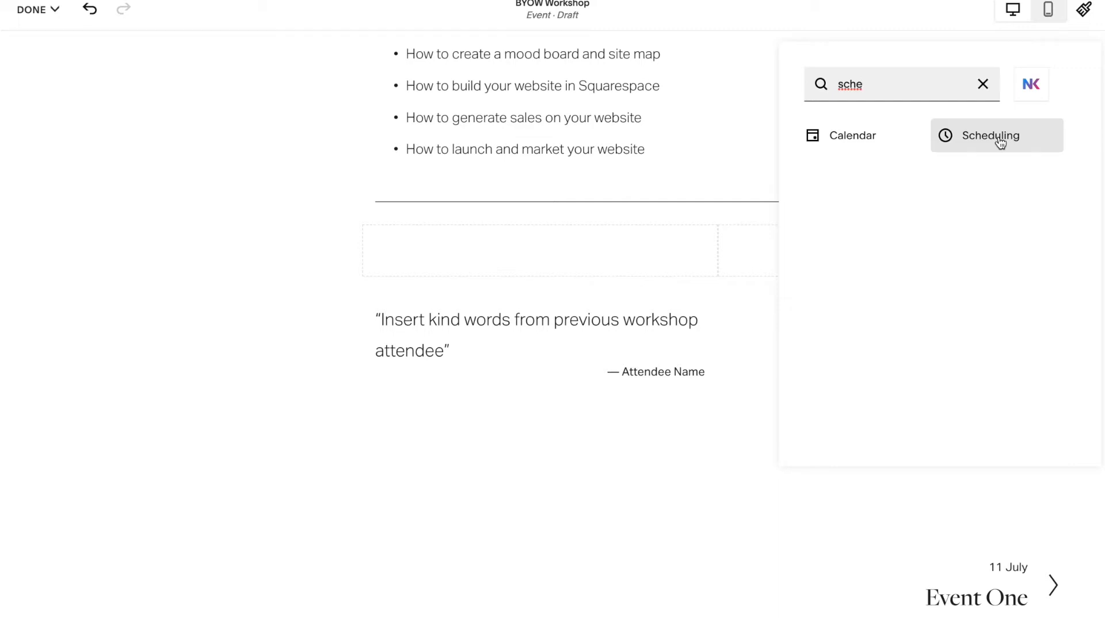
pyautogui.click(691, 152)
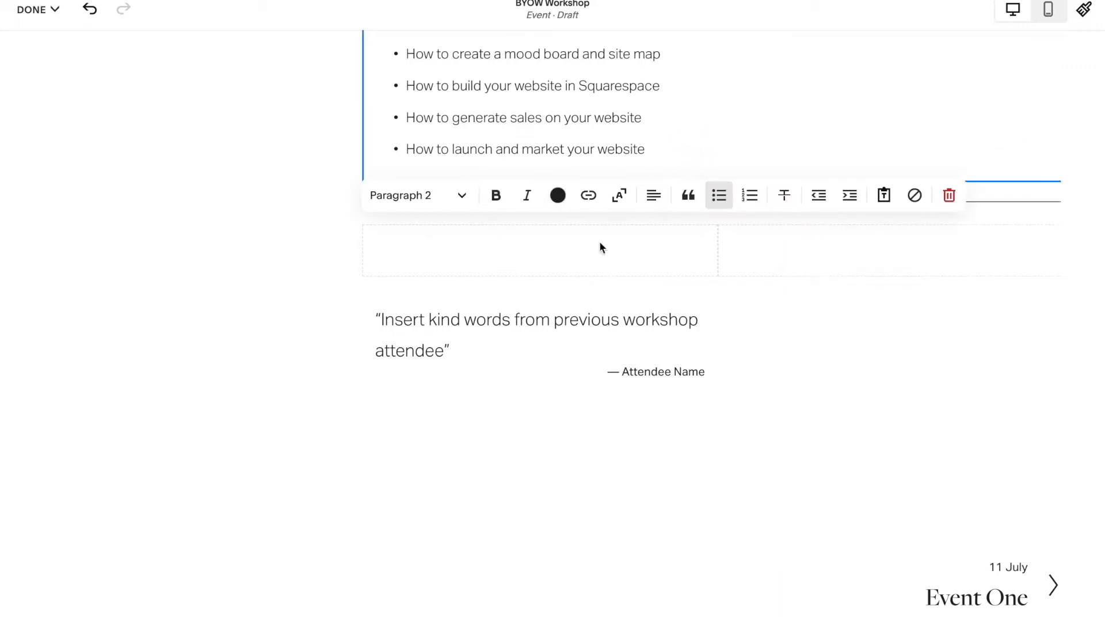
# - Save the BYOW Workshop event's page content and look over the saved page in the preview
pyautogui.scroll(4, 639, 246)
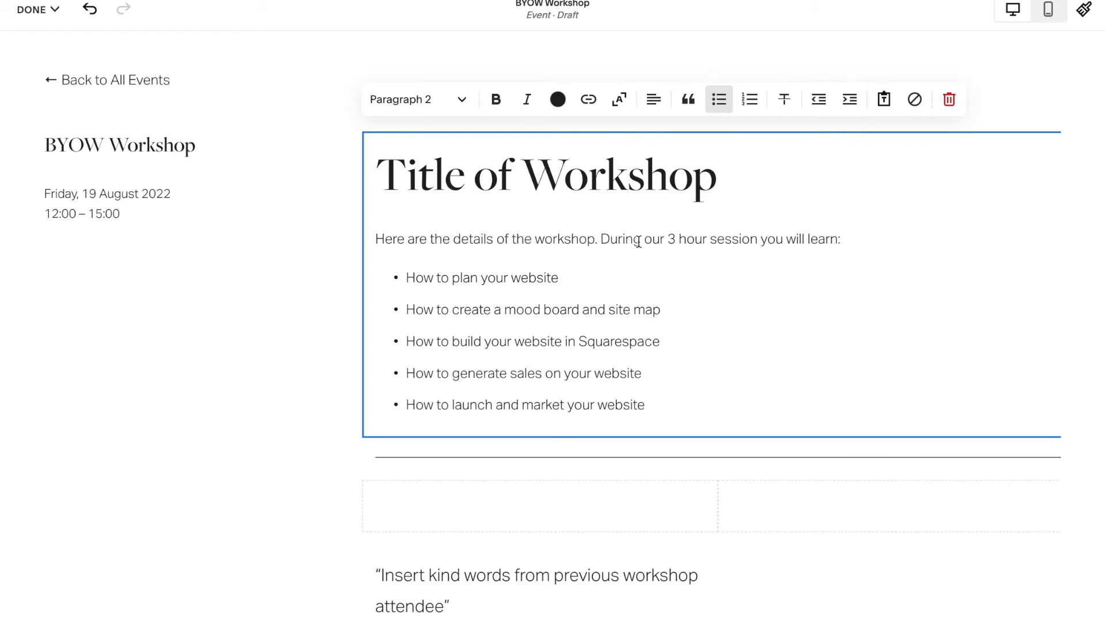
pyautogui.click(52, 9)
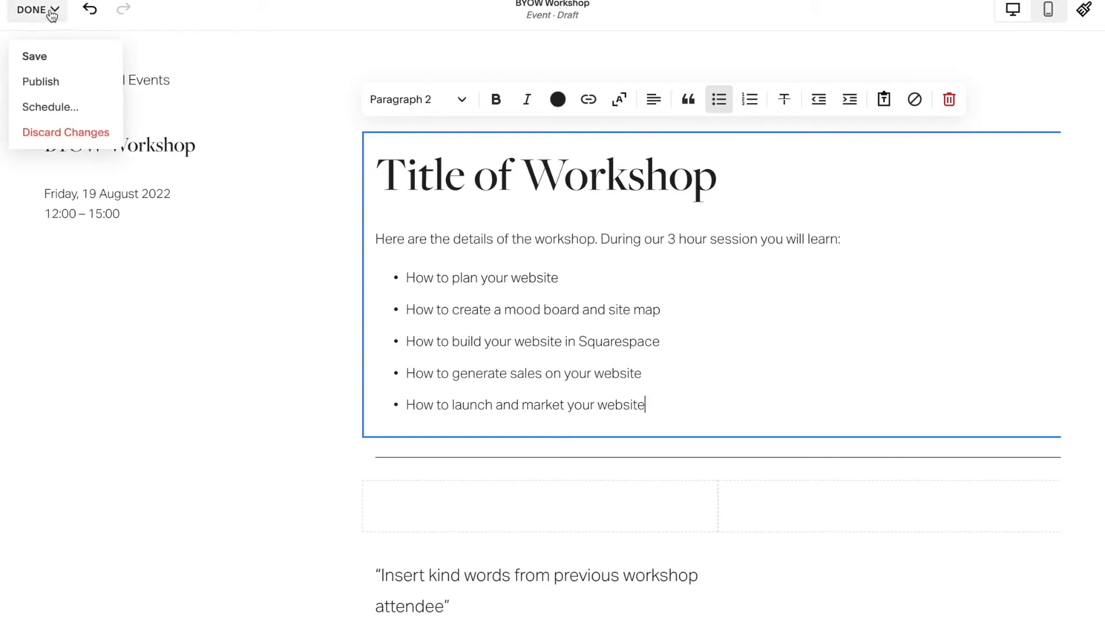
pyautogui.click(50, 57)
pyautogui.scroll(-4, 810, 238)
pyautogui.scroll(5, 810, 240)
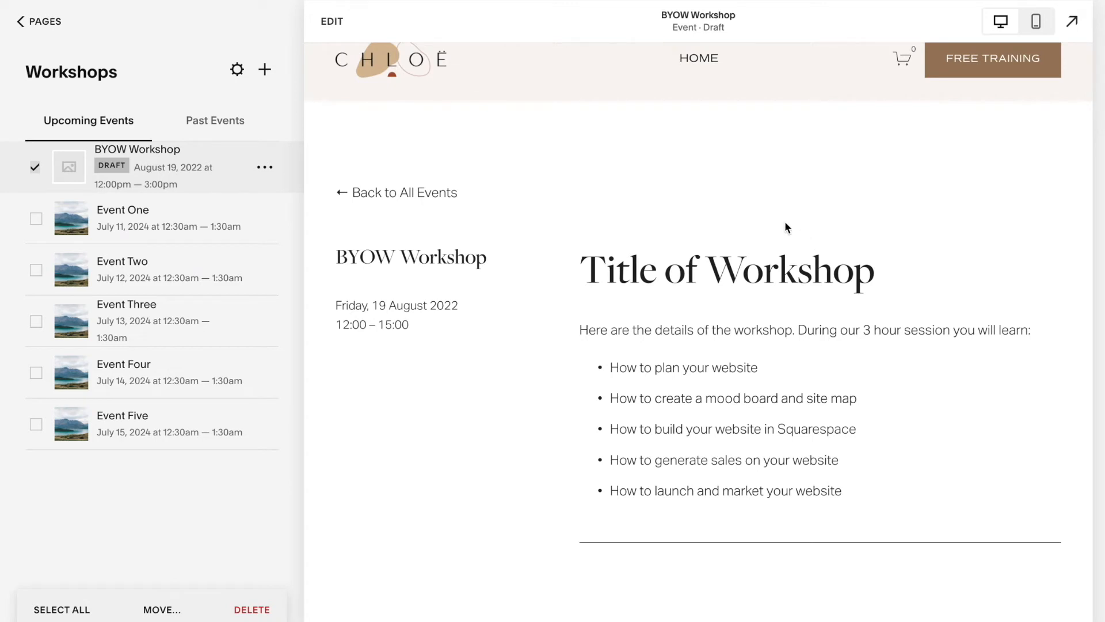
# - Open the settings of the BYOW Workshop event and check its date and time options
pyautogui.click(272, 172)
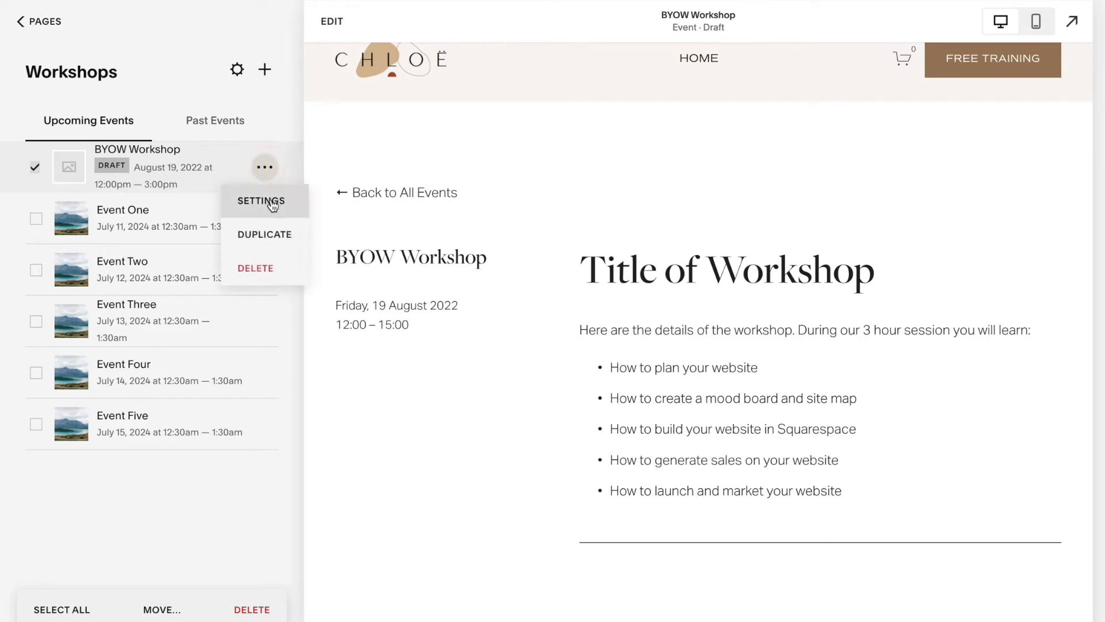
pyautogui.click(273, 205)
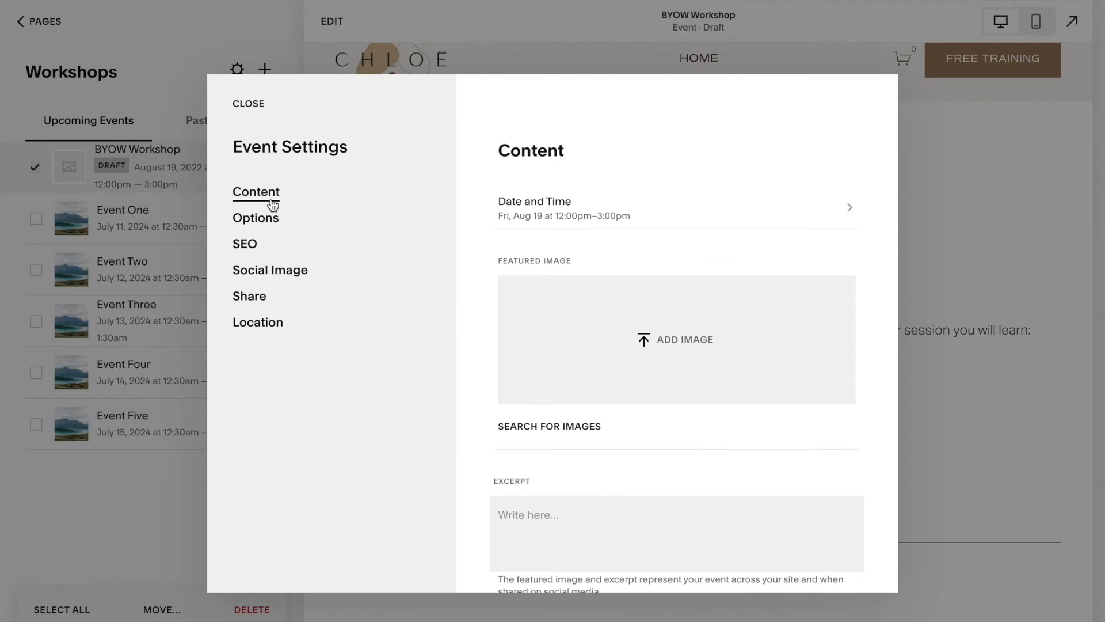
pyautogui.click(617, 210)
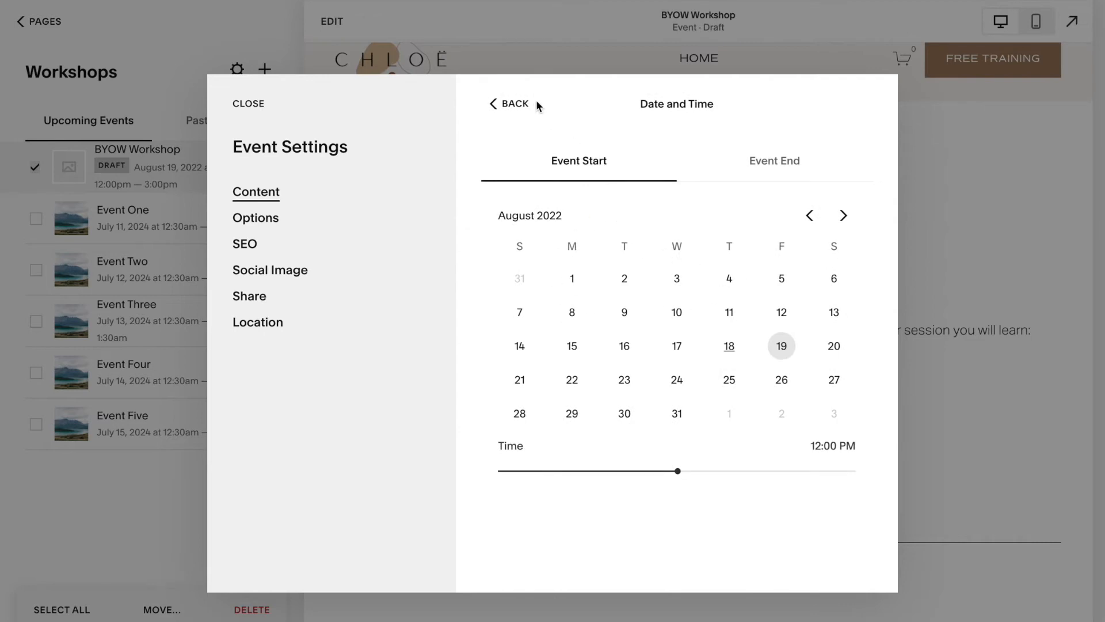
pyautogui.click(507, 106)
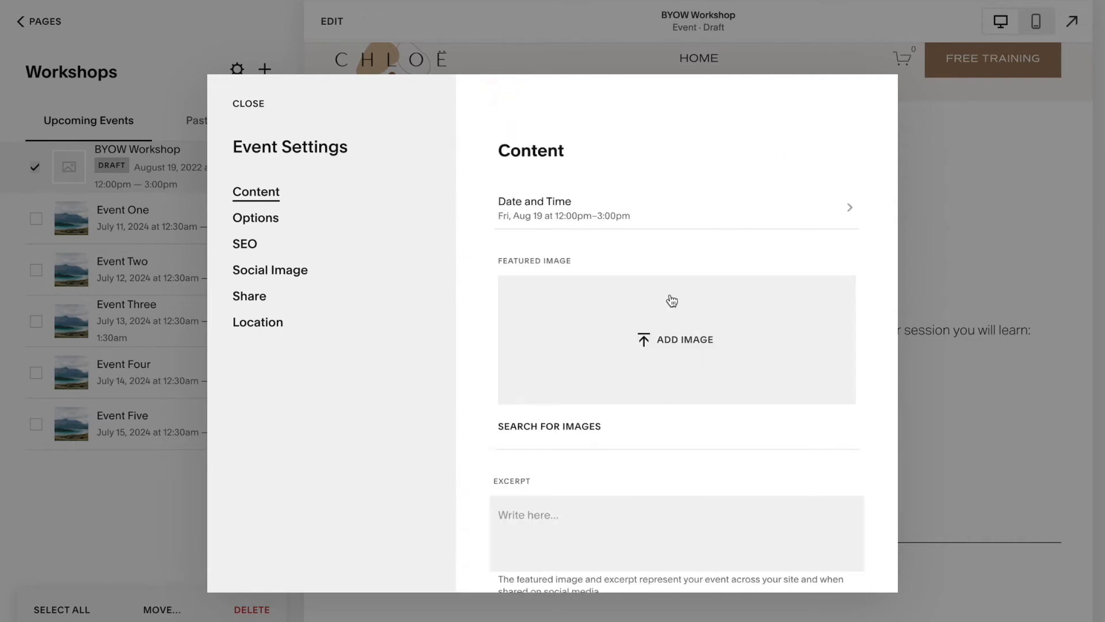
# - Search the free images for "website" and add the overhead photo of laptops on a shared wooden table as featured image
pyautogui.click(582, 427)
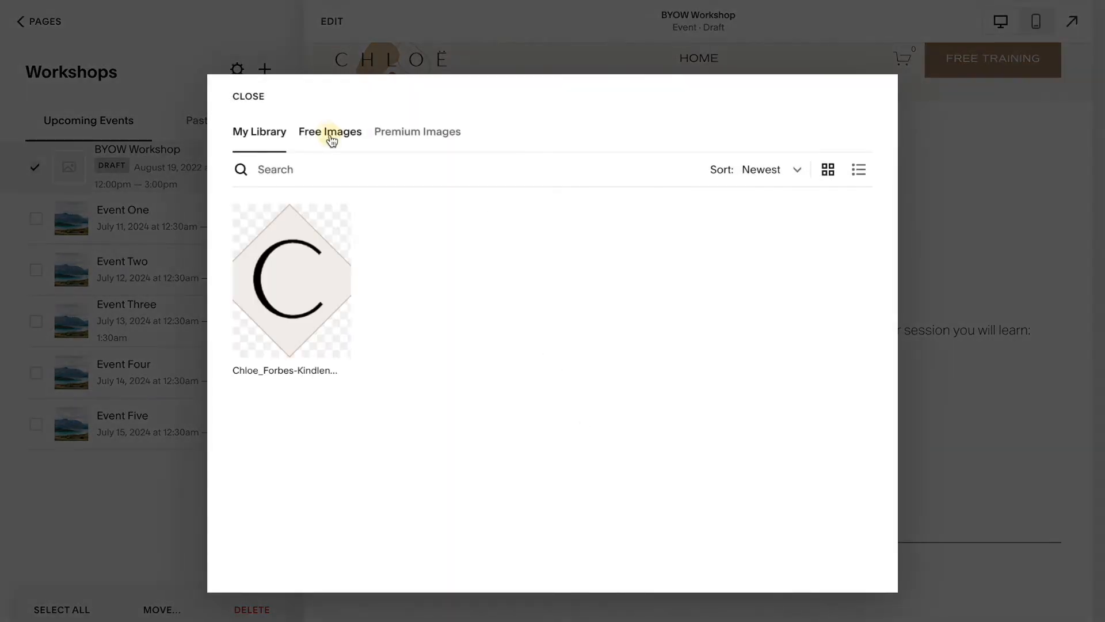
pyautogui.click(331, 135)
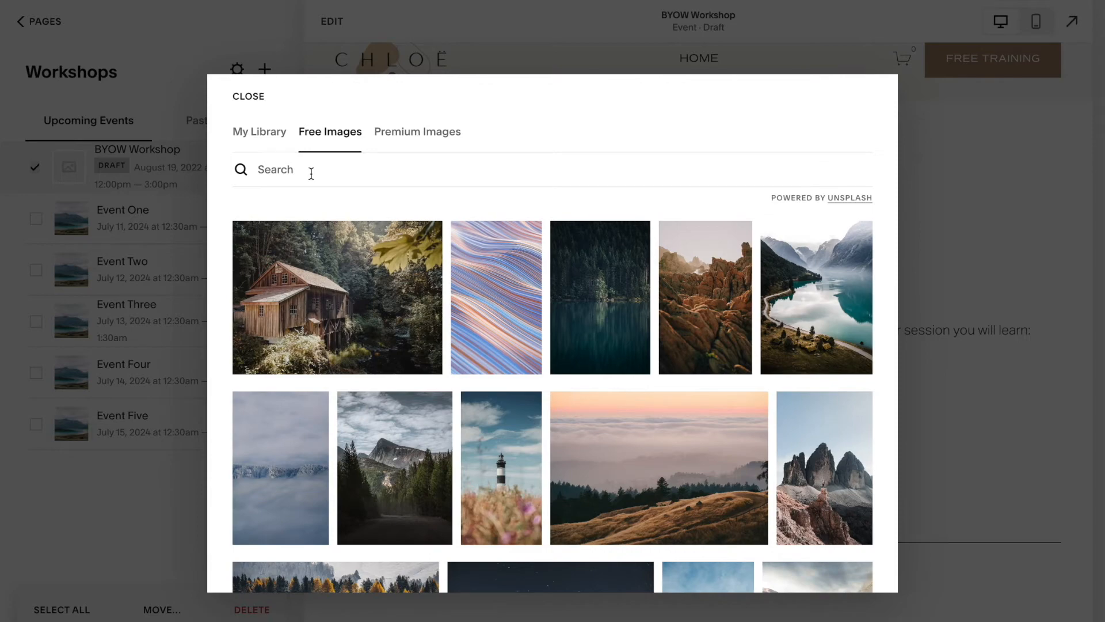
pyautogui.click(311, 169)
pyautogui.write('website')
pyautogui.click(472, 450)
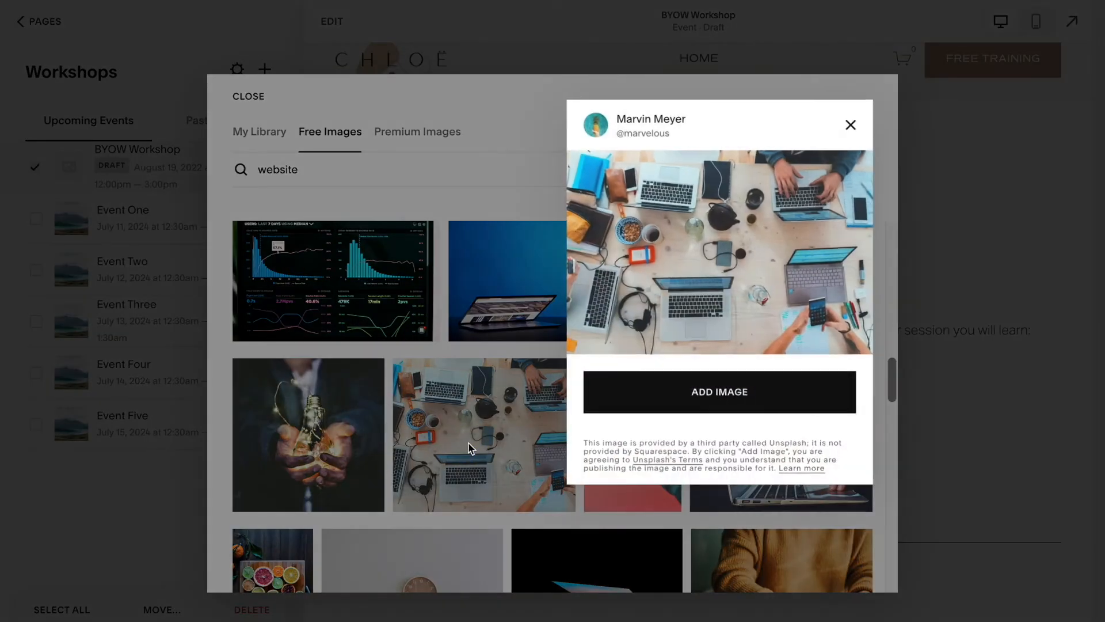
pyautogui.click(741, 396)
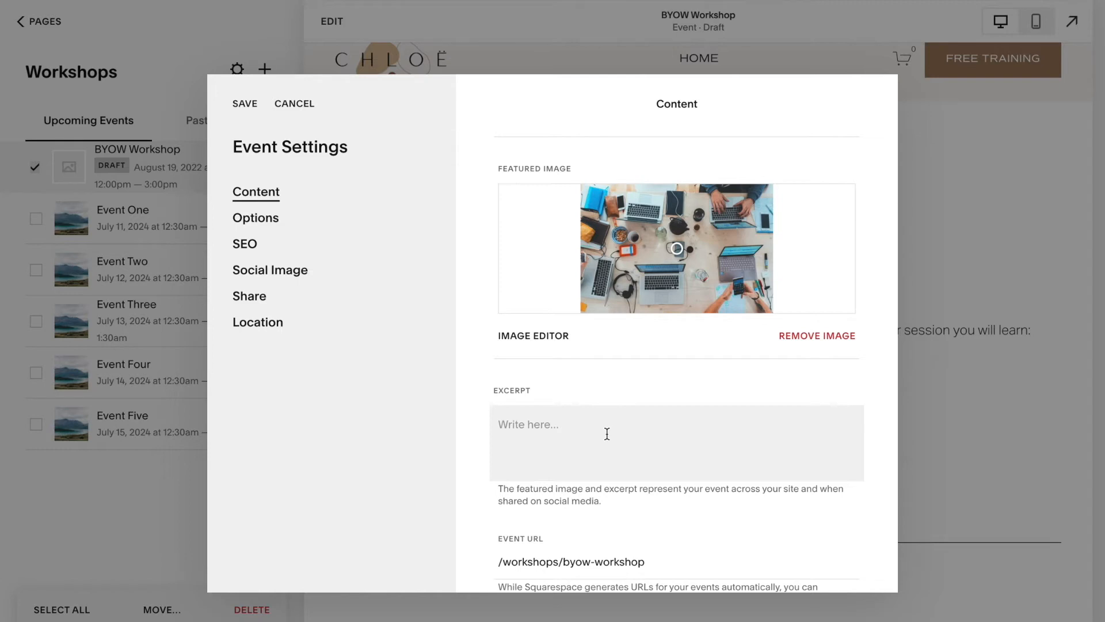
# - Write a placeholder excerpt about the event, why people should sign up and its social media display, and shorten the URL to /workshops/byow
pyautogui.write('This is where we would include a short excerpt about the event and why people should sign up. This will display when shared out on social media.')
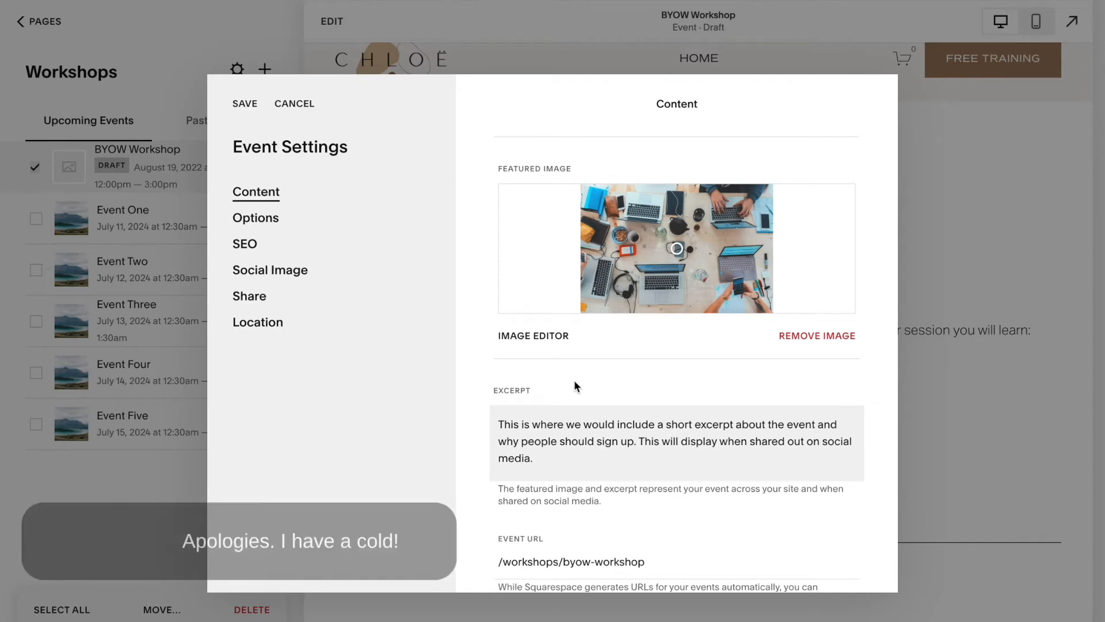
pyautogui.scroll(-3, 550, 410)
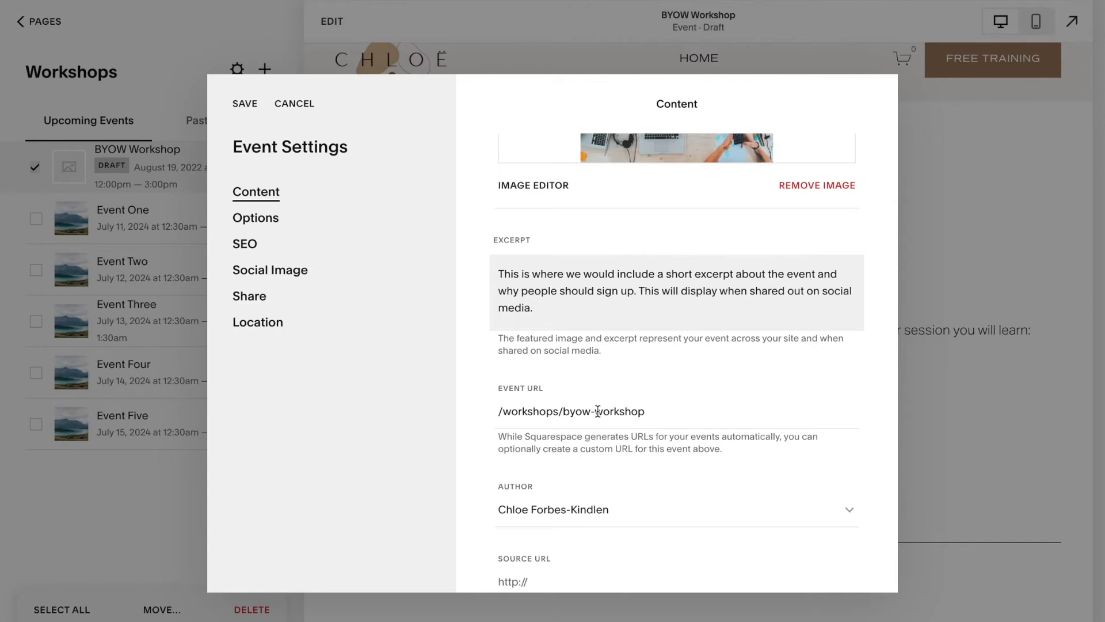
pyautogui.moveTo(591, 411); pyautogui.dragTo(735, 421)
pyautogui.press('BackSpace')
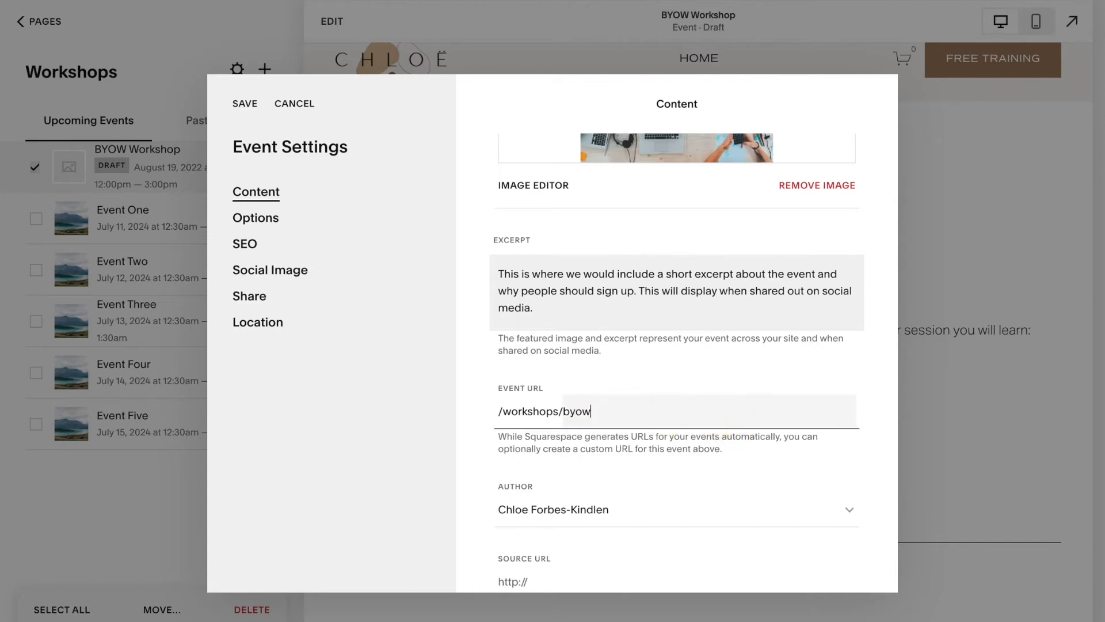
# - Review the event's remaining content fields, publishing status options, SEO fields, social image and social media sharing settings
pyautogui.scroll(-1, 604, 429)
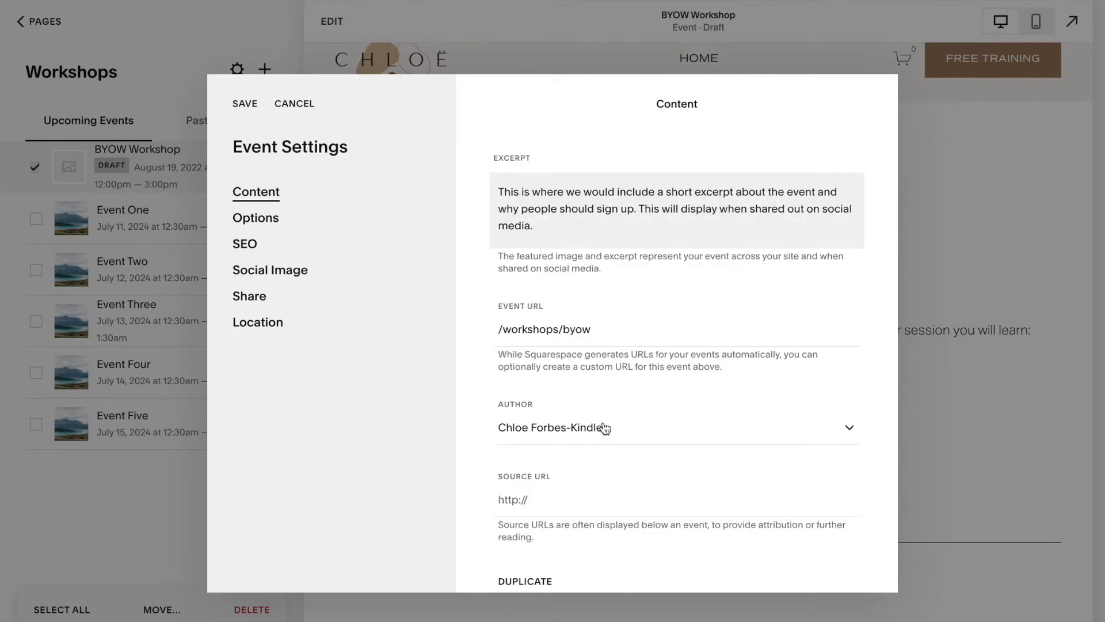
pyautogui.scroll(-1, 603, 427)
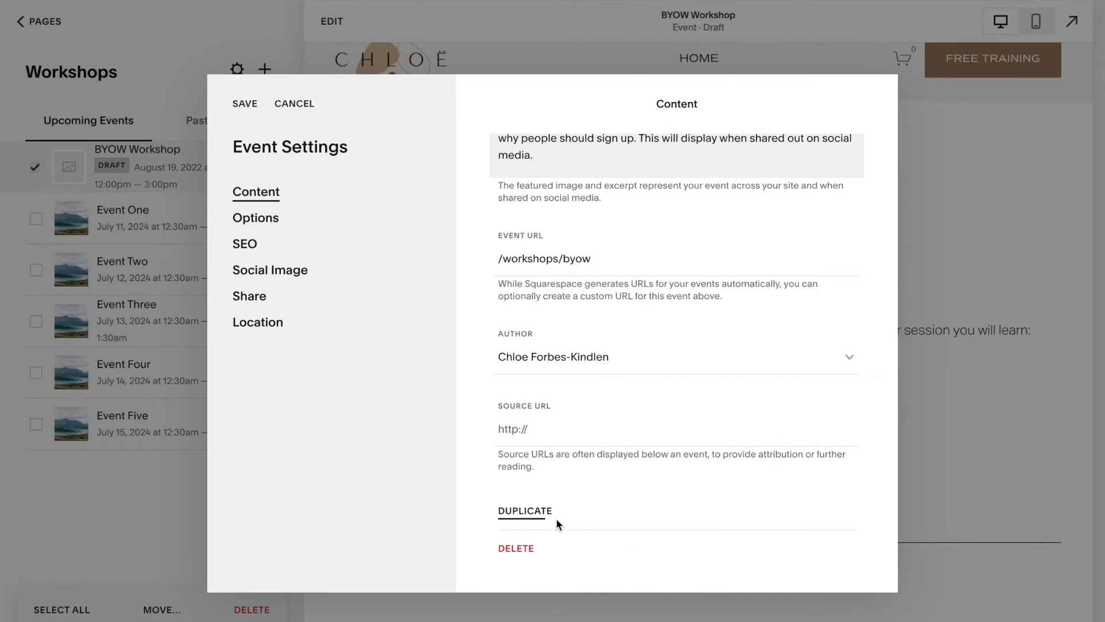
pyautogui.click(274, 222)
pyautogui.click(839, 212)
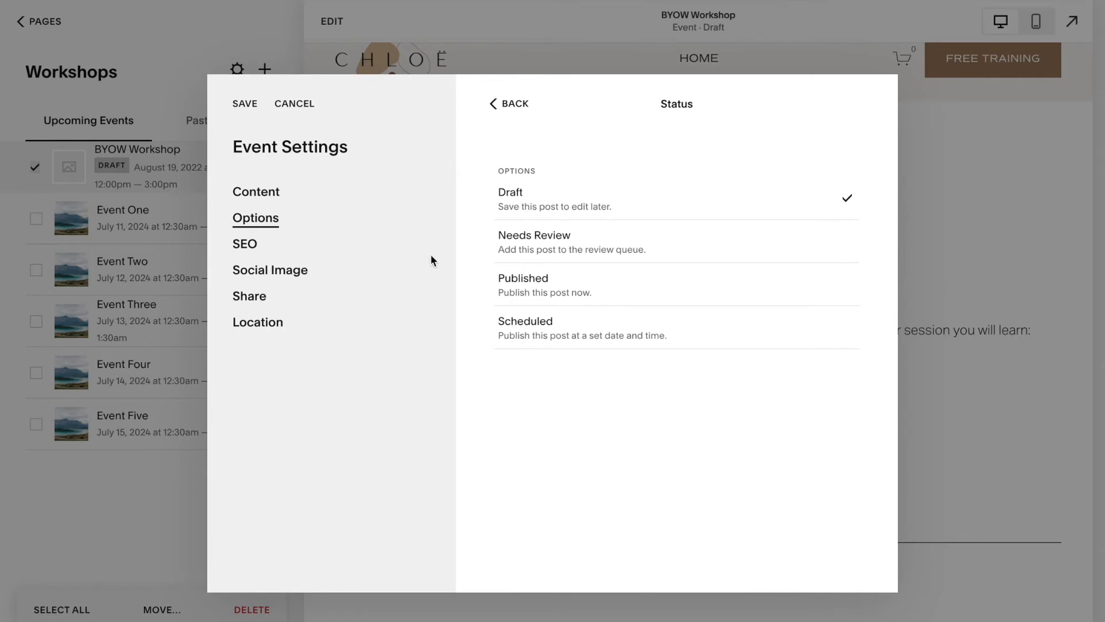
pyautogui.click(311, 254)
pyautogui.scroll(-1, 602, 355)
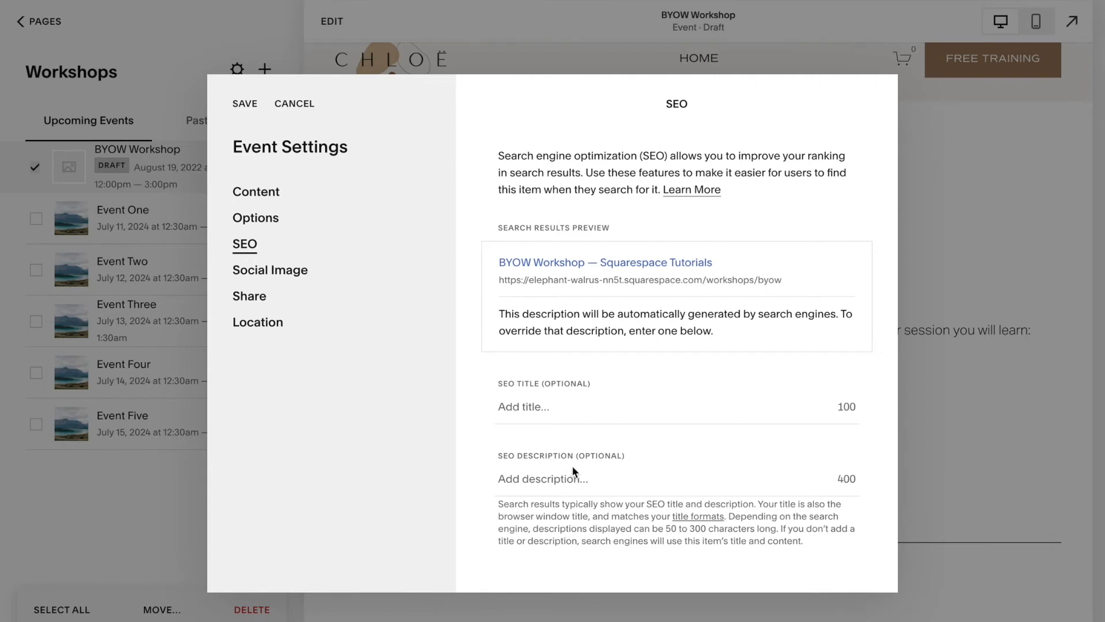
pyautogui.click(270, 270)
pyautogui.scroll(-4, 717, 360)
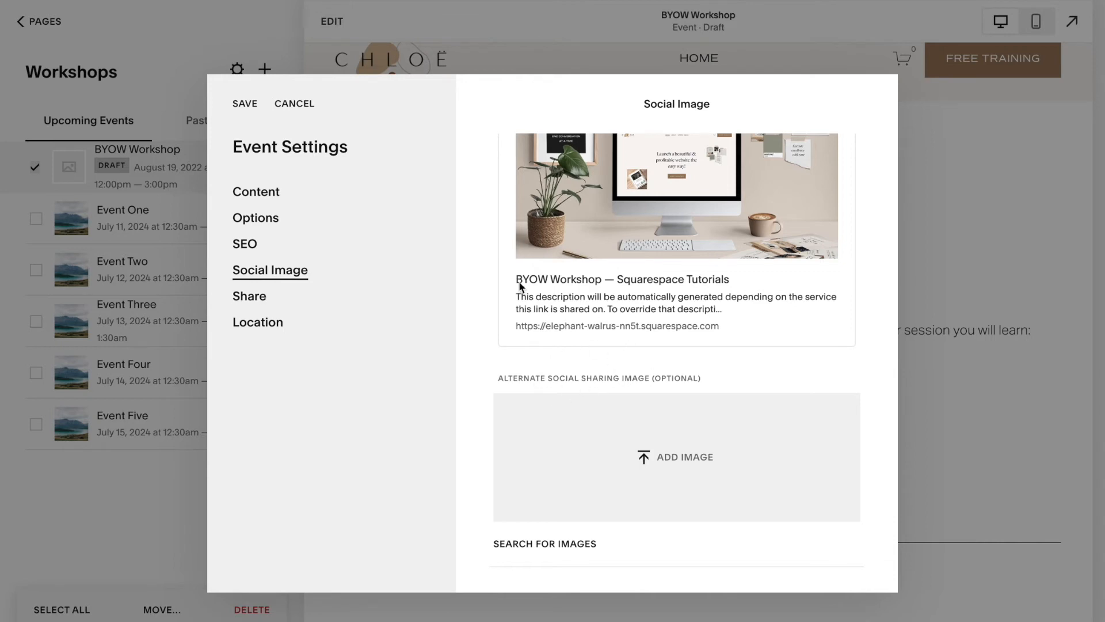
pyautogui.click(266, 188)
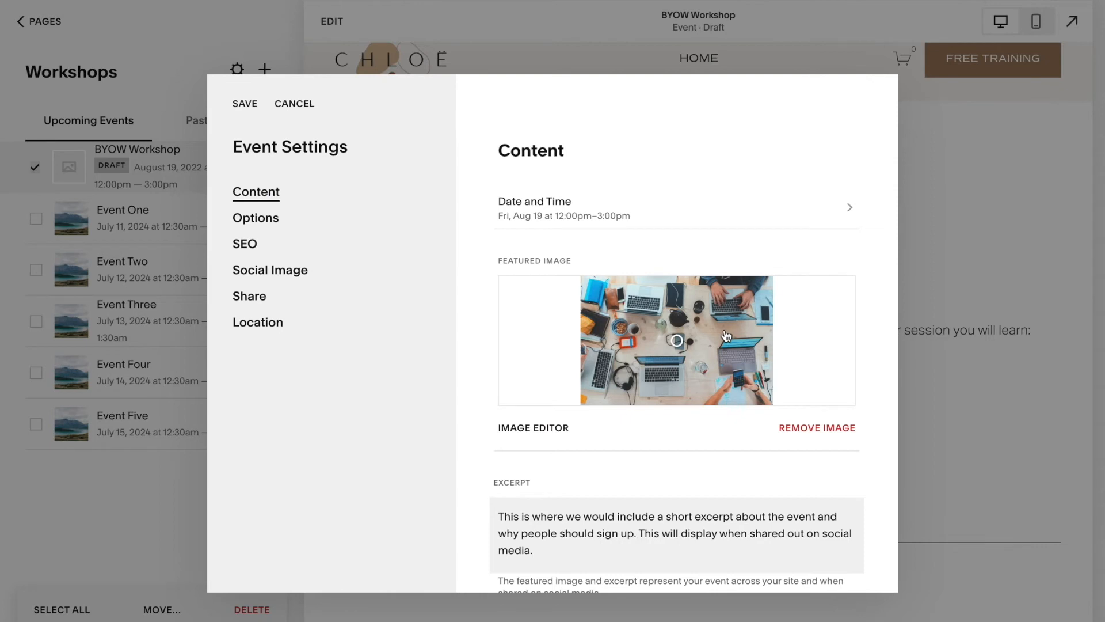
pyautogui.click(263, 296)
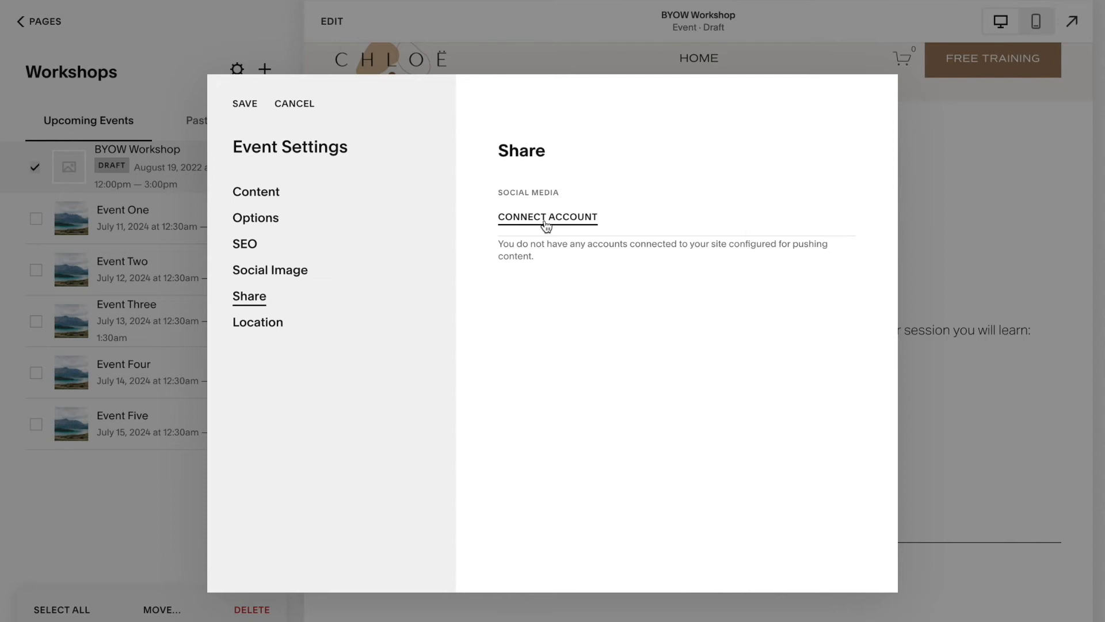
# - Check the location fields of the BYOW Workshop event and save its settings
pyautogui.click(339, 322)
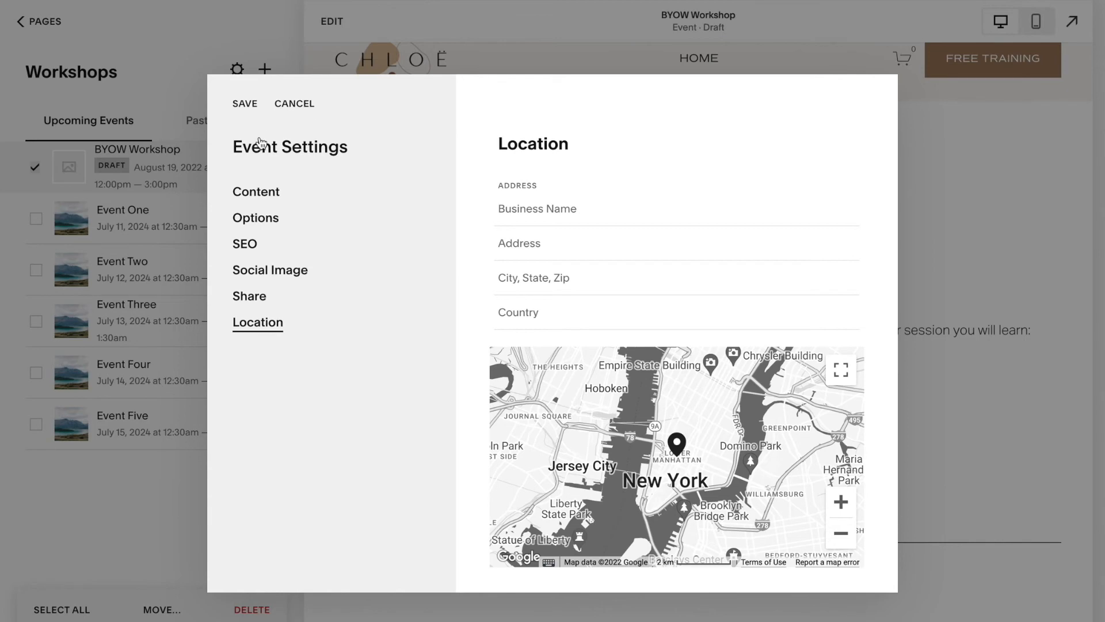
pyautogui.click(254, 107)
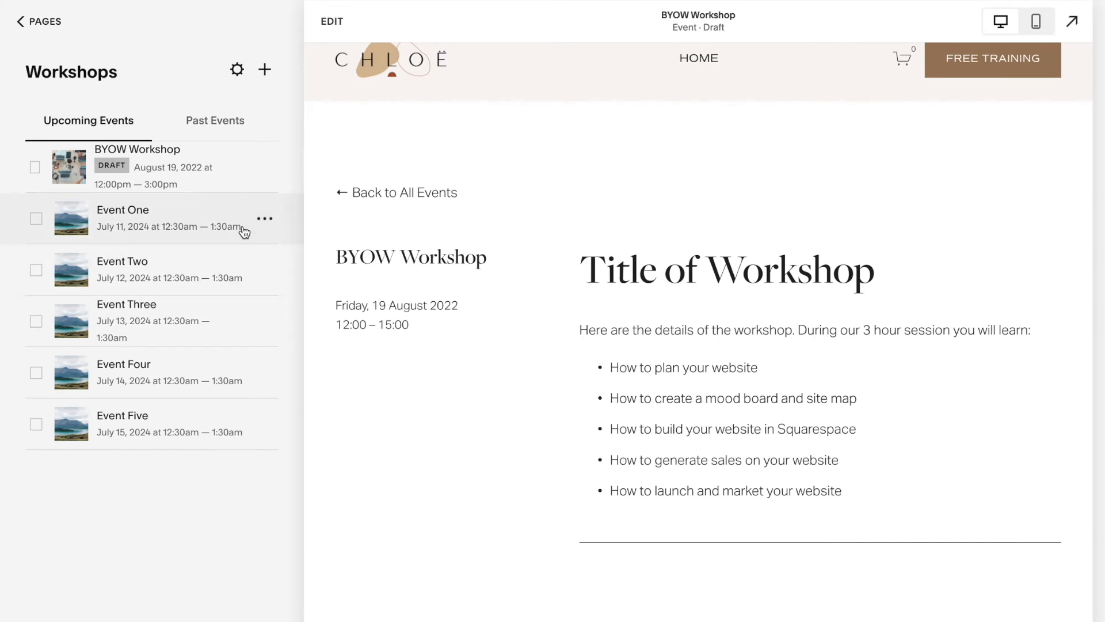
# - Preview Event One and check the list of past events
pyautogui.click(36, 225)
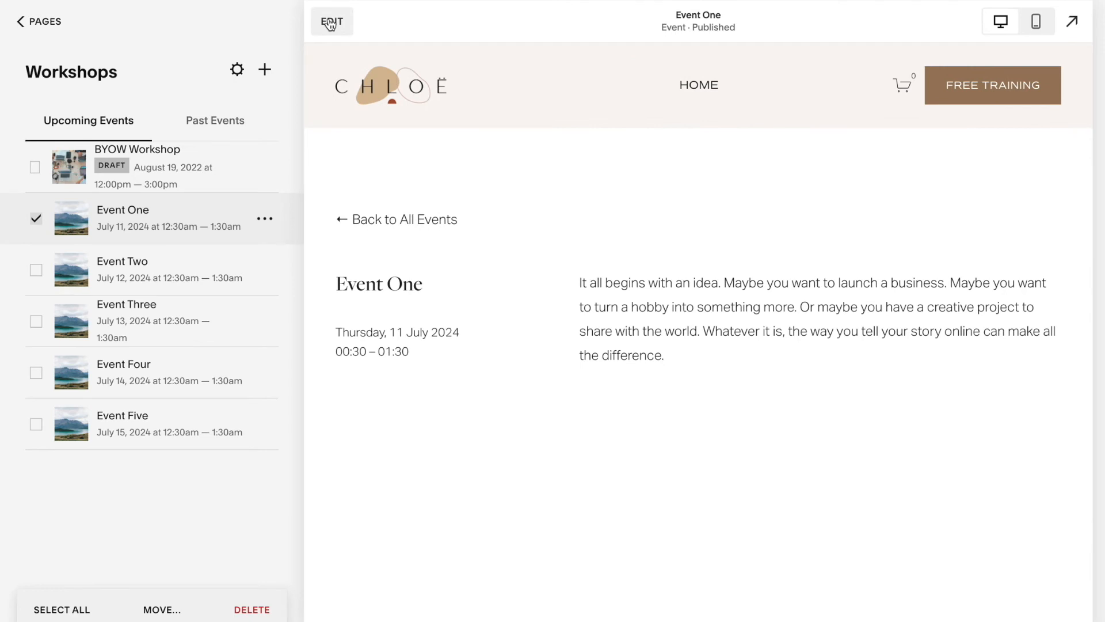
pyautogui.click(216, 123)
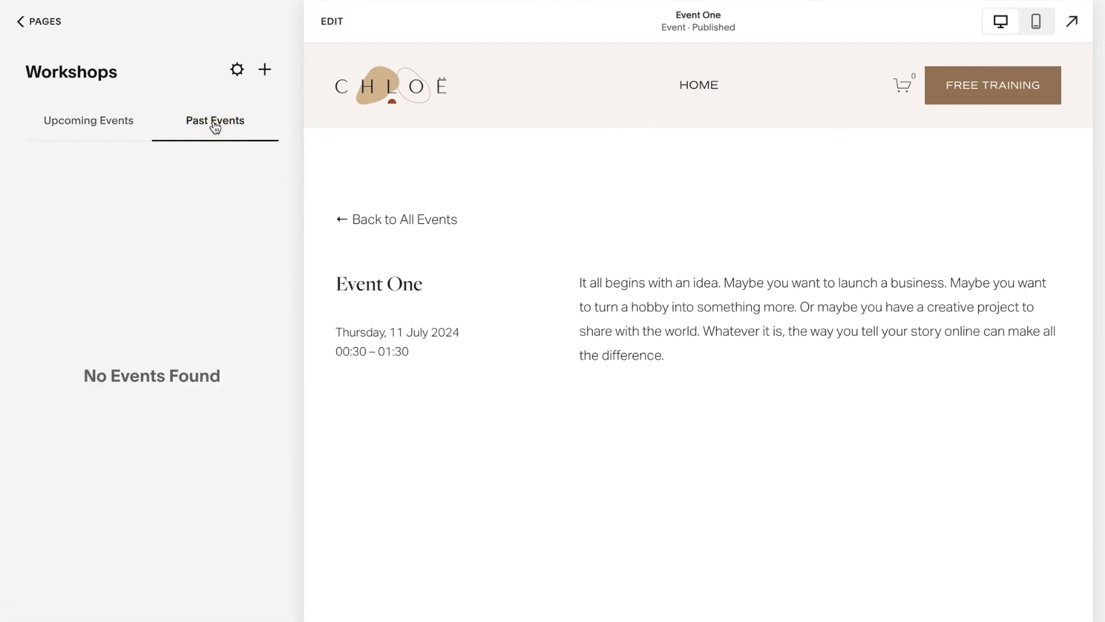
pyautogui.click(89, 120)
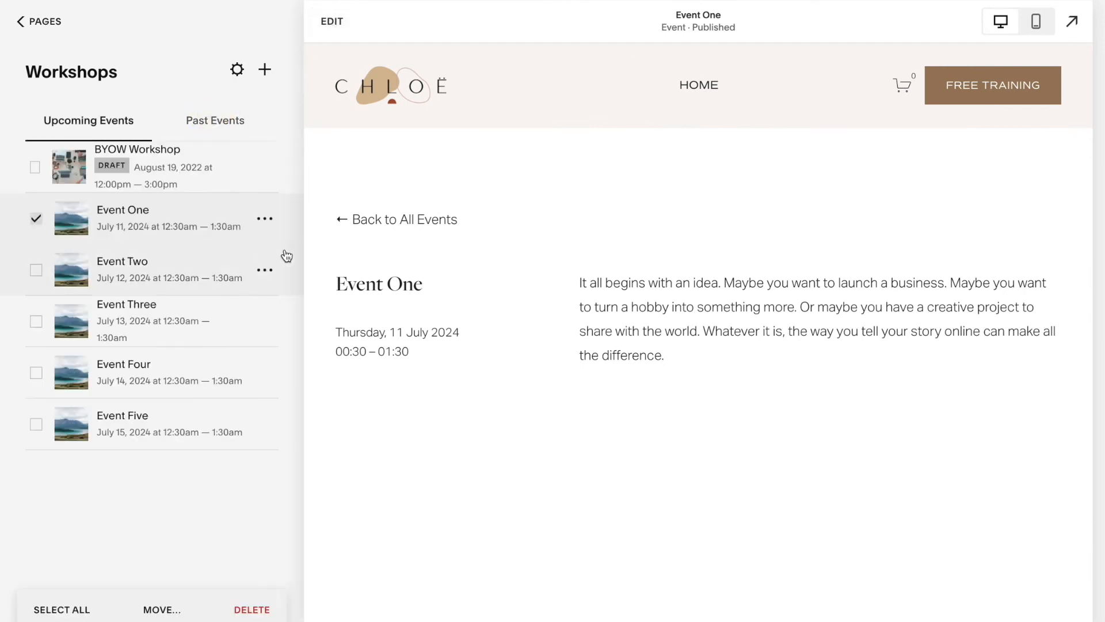
# - Return to the main Workshops page, open it for editing and look through the event listings and their excerpts
pyautogui.click(357, 228)
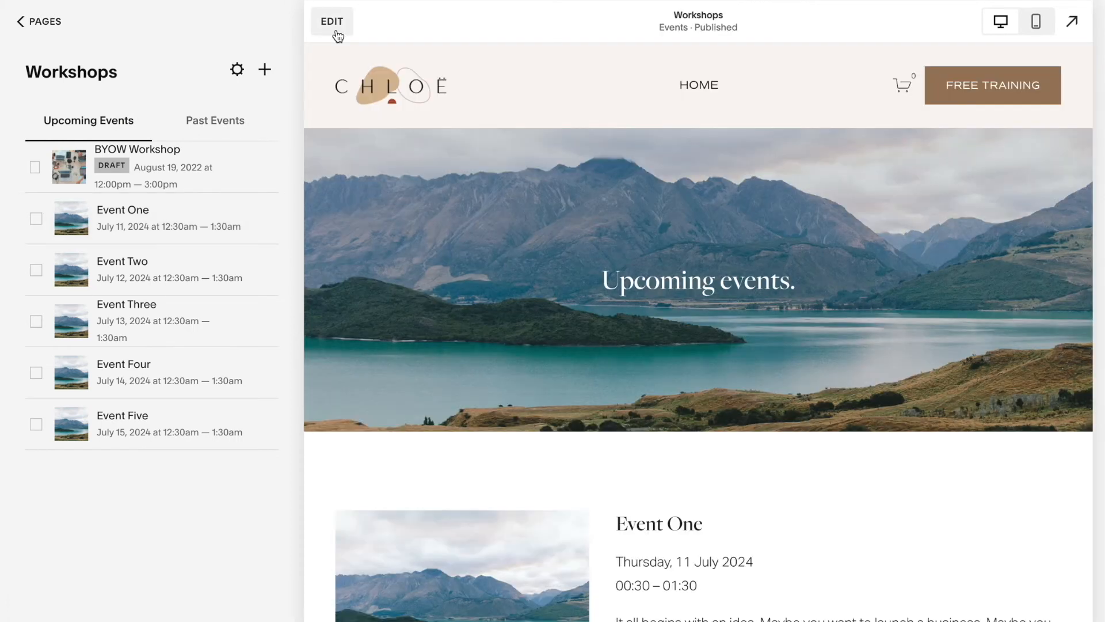
pyautogui.click(333, 22)
pyautogui.scroll(-4, 627, 358)
pyautogui.scroll(-10, 625, 357)
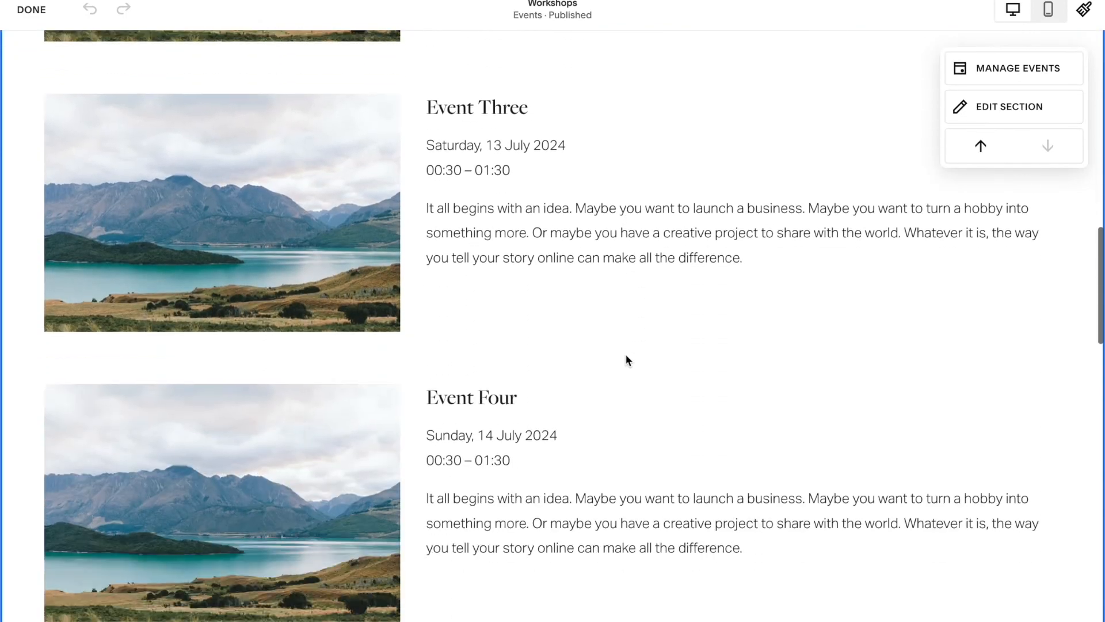
pyautogui.scroll(-5, 625, 354)
pyautogui.scroll(20, 625, 353)
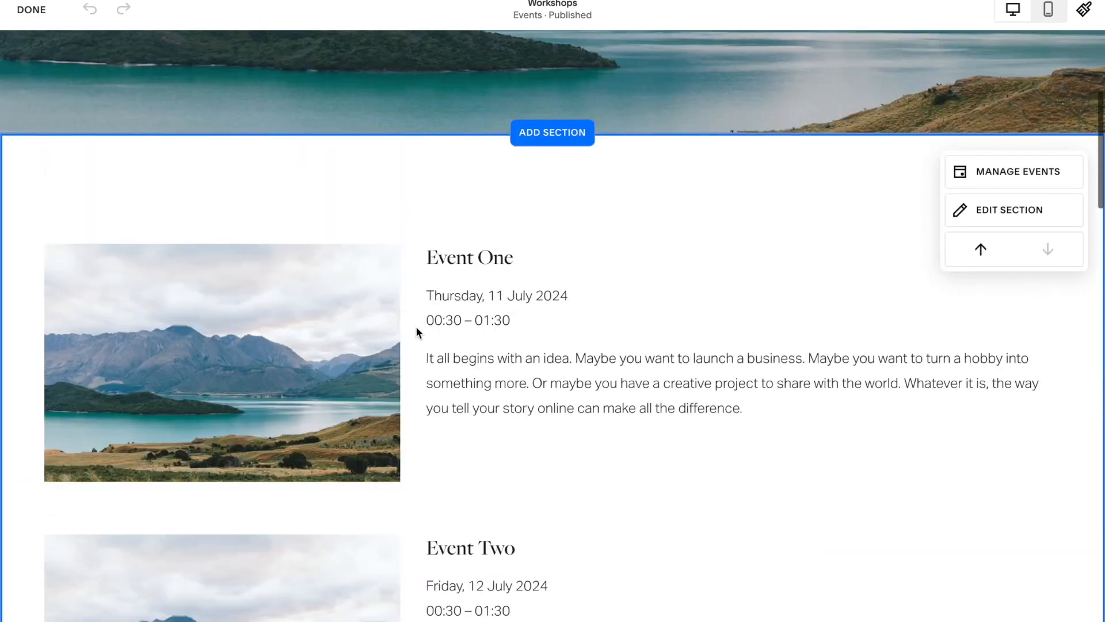
pyautogui.moveTo(424, 349); pyautogui.dragTo(785, 439)
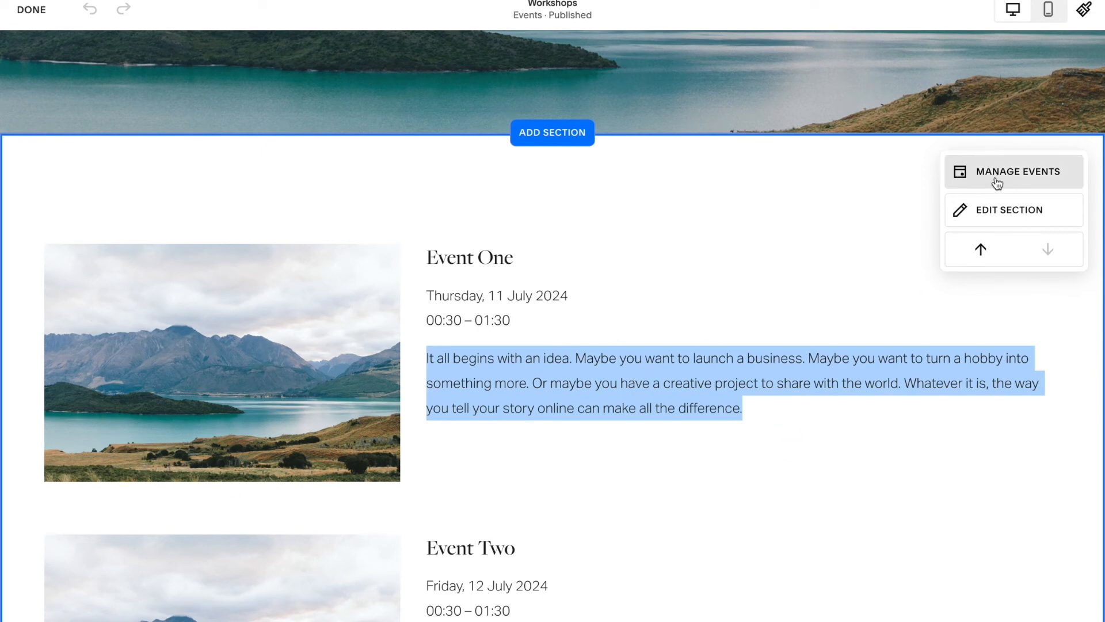
# - Open the event list section's format settings, check the height options and compare the Inset width with Full
pyautogui.click(977, 216)
pyautogui.moveTo(1042, 219); pyautogui.dragTo(839, 161)
pyautogui.click(861, 245)
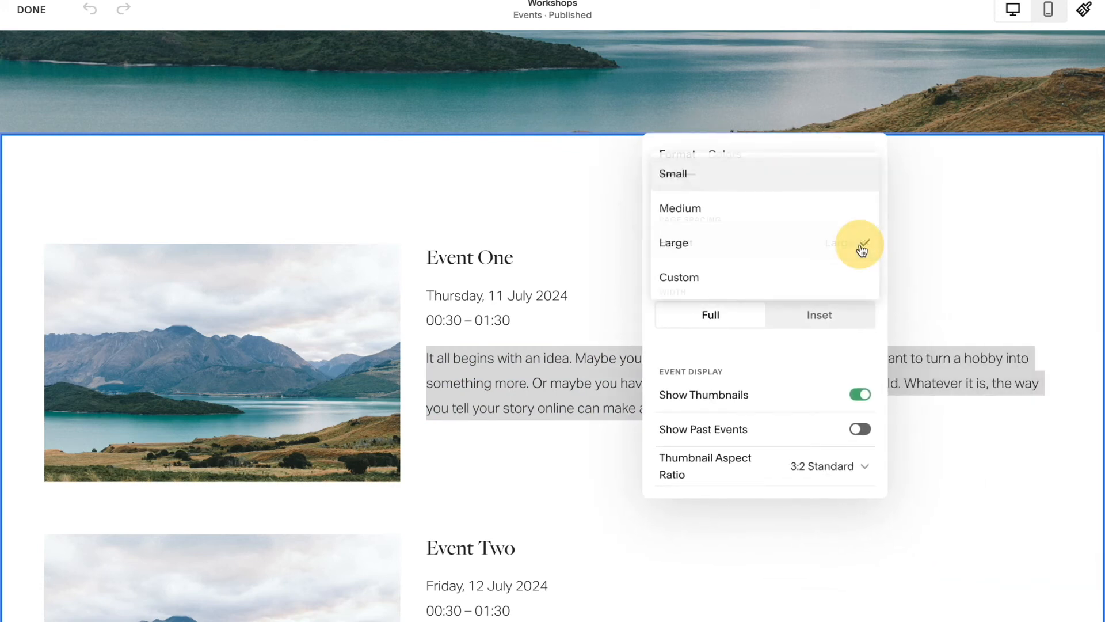
pyautogui.click(861, 244)
pyautogui.click(824, 324)
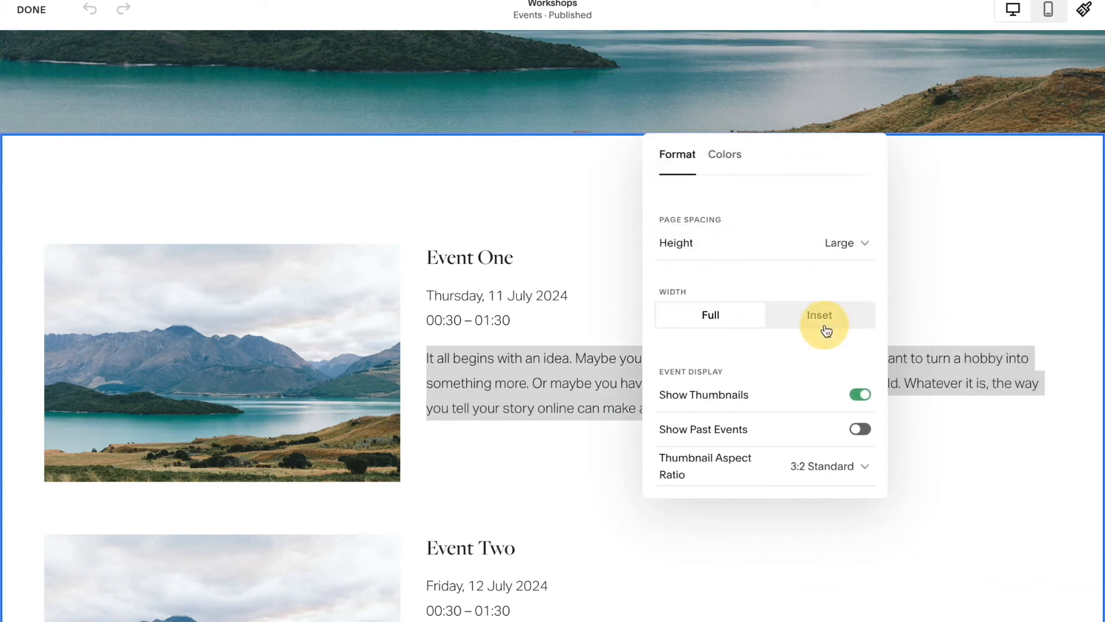
pyautogui.click(823, 315)
pyautogui.click(720, 318)
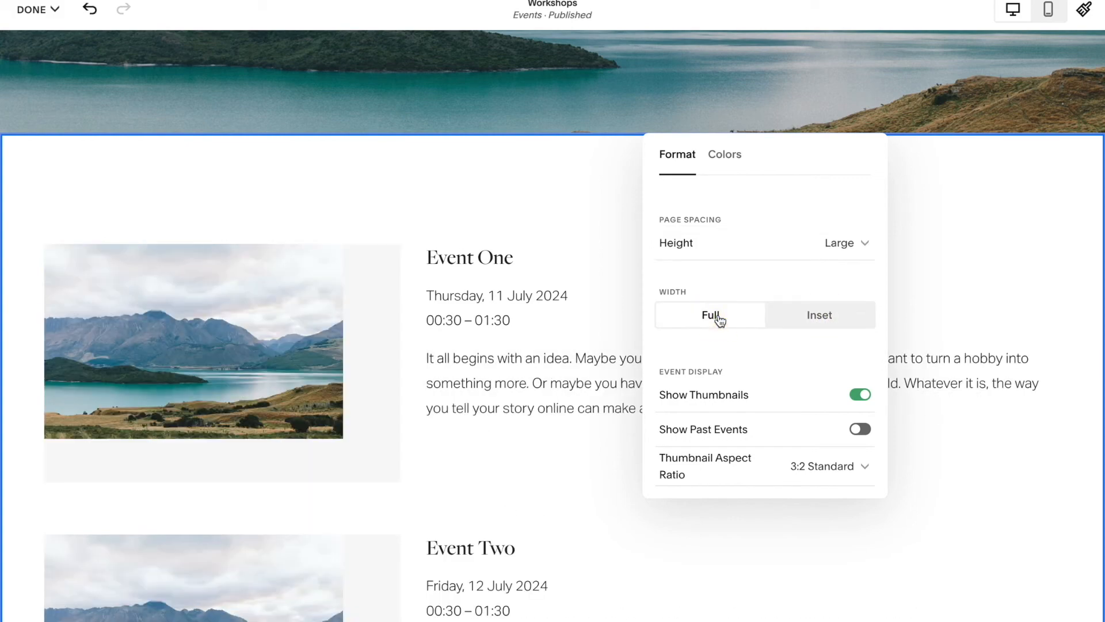
# - Try the event list without thumbnails, restore them, and check the past events and thumbnail aspect ratio options
pyautogui.click(861, 396)
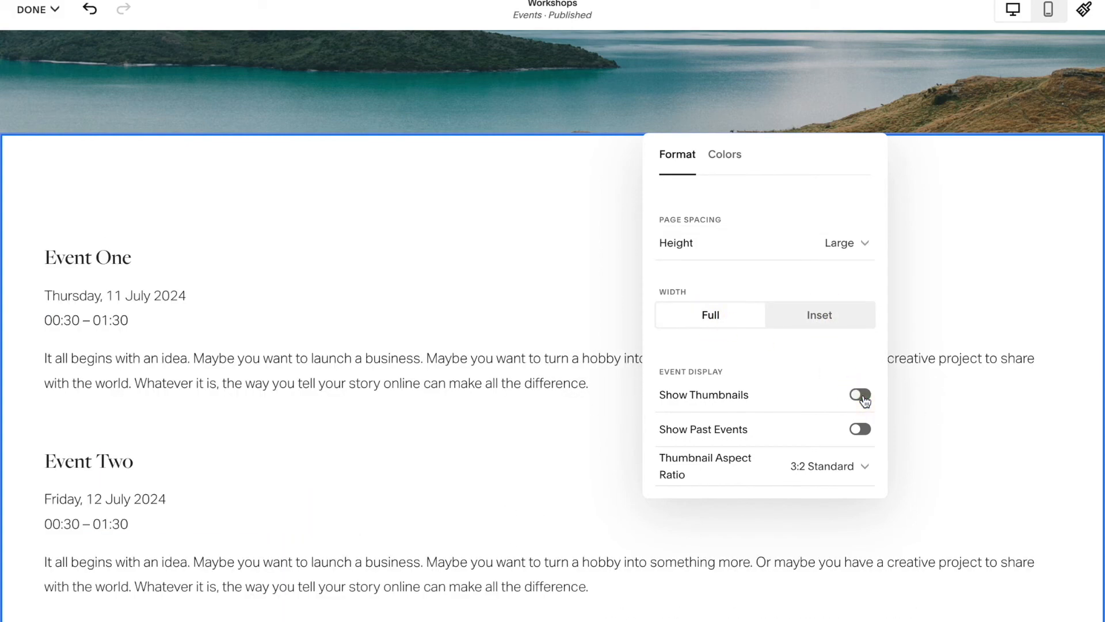
pyautogui.click(862, 396)
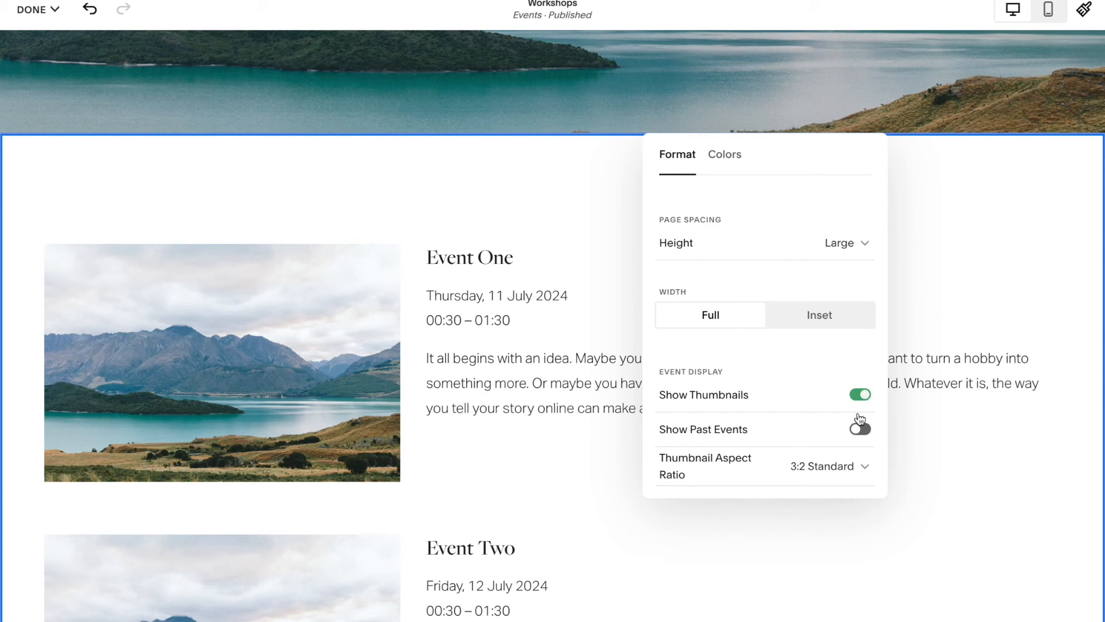
pyautogui.click(860, 429)
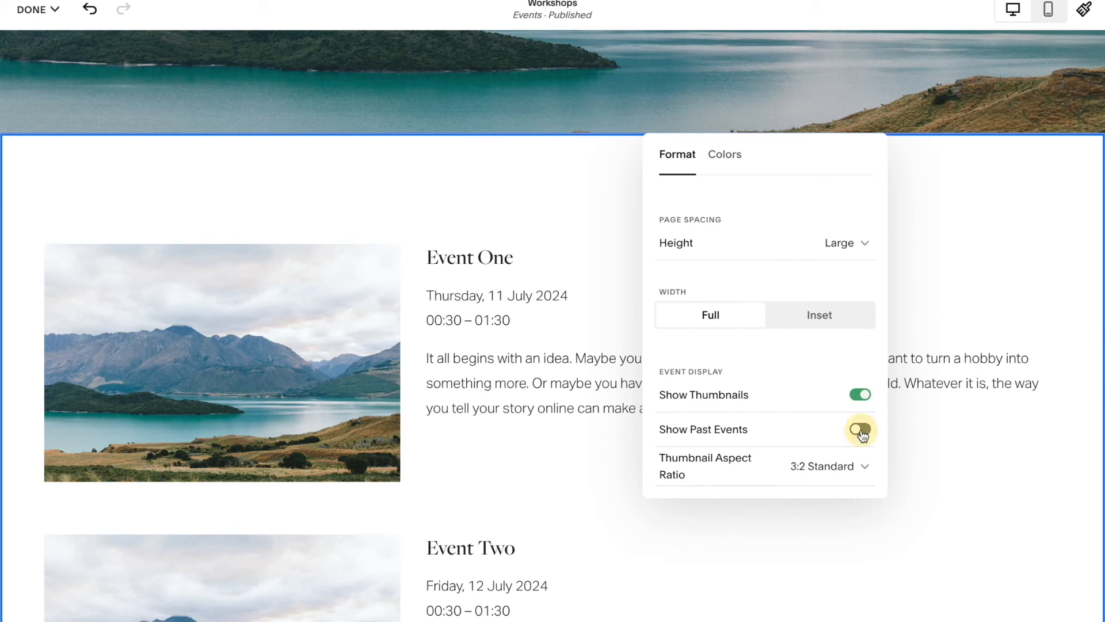
pyautogui.click(860, 429)
pyautogui.click(832, 479)
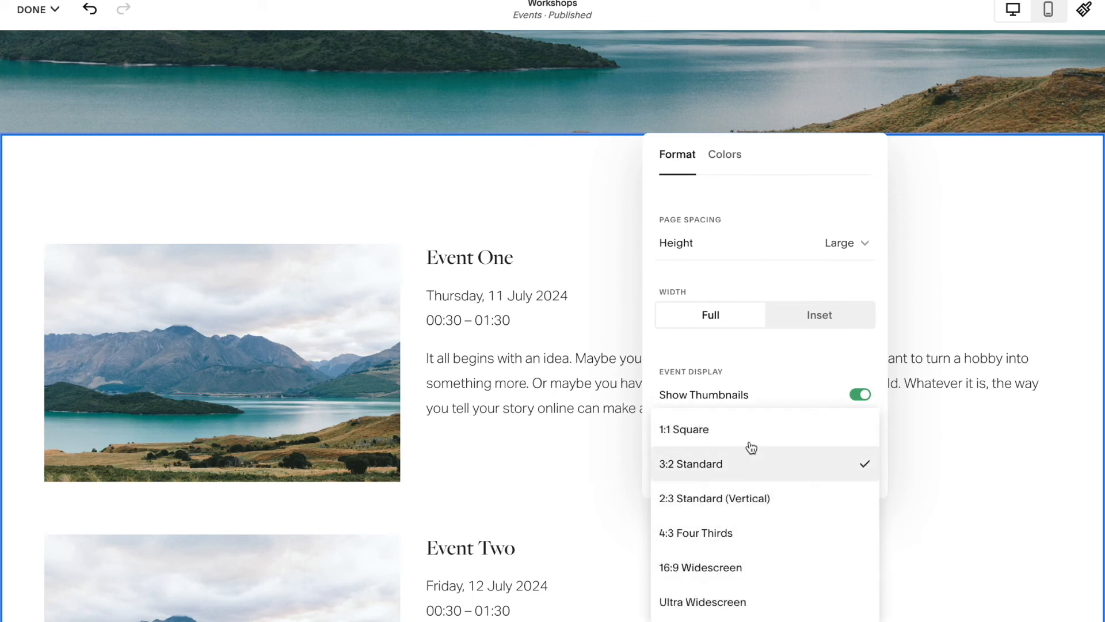
pyautogui.click(771, 216)
# - Apply the Light 1 colour theme to the event list section
pyautogui.click(725, 154)
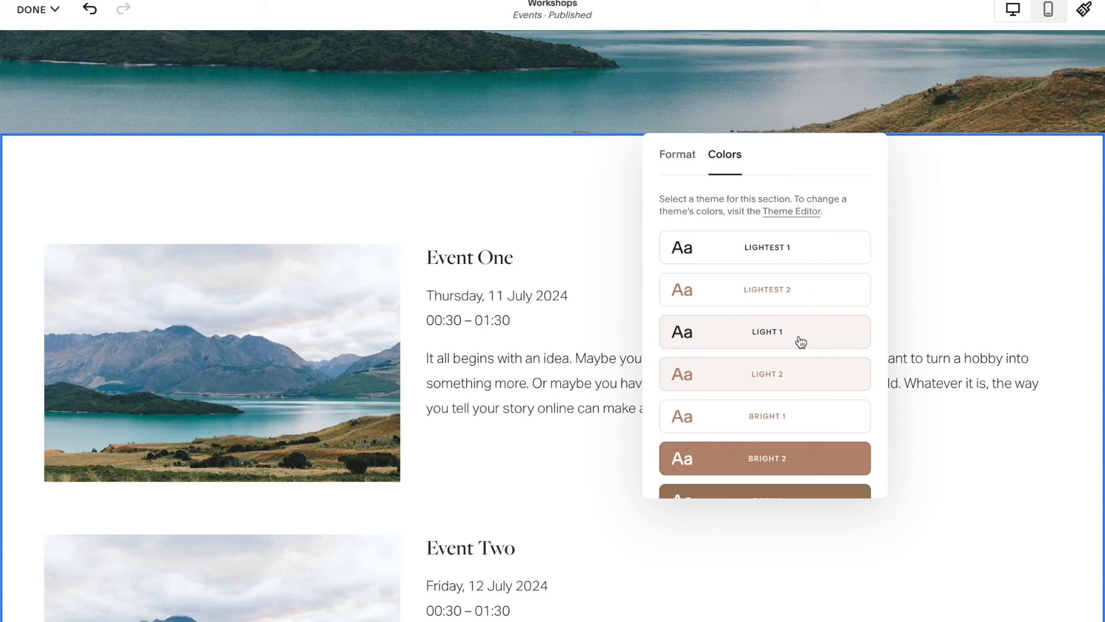
pyautogui.click(800, 338)
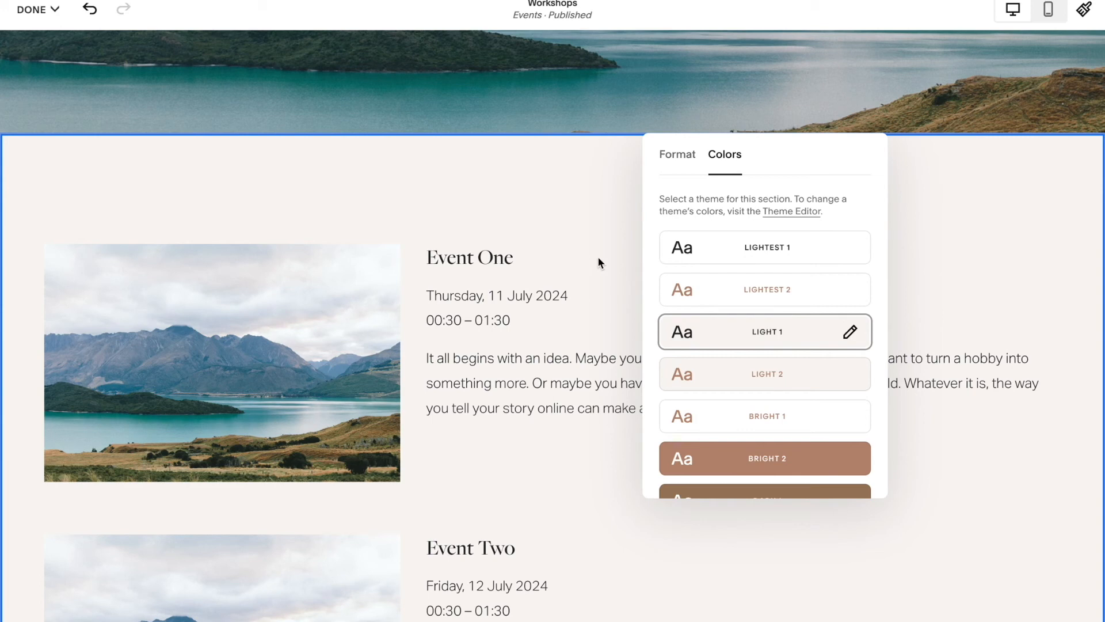
pyautogui.click(585, 223)
# - Change the banner heading to "Join Our Weekly Workshops" and remove the banner's background image
pyautogui.scroll(5, 581, 219)
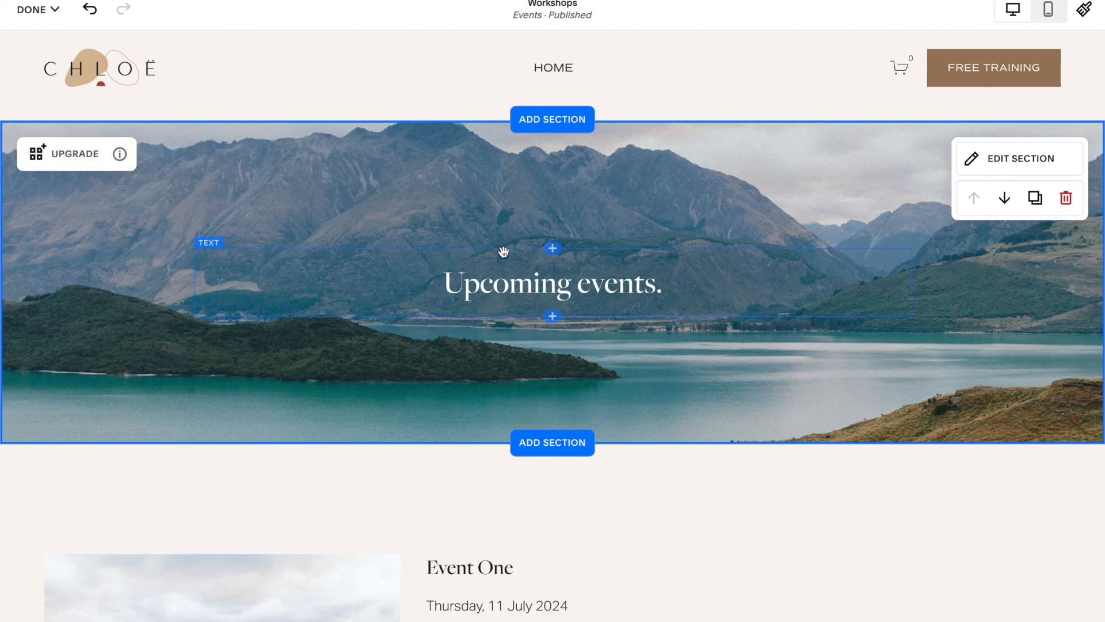
pyautogui.tripleClick(498, 282)
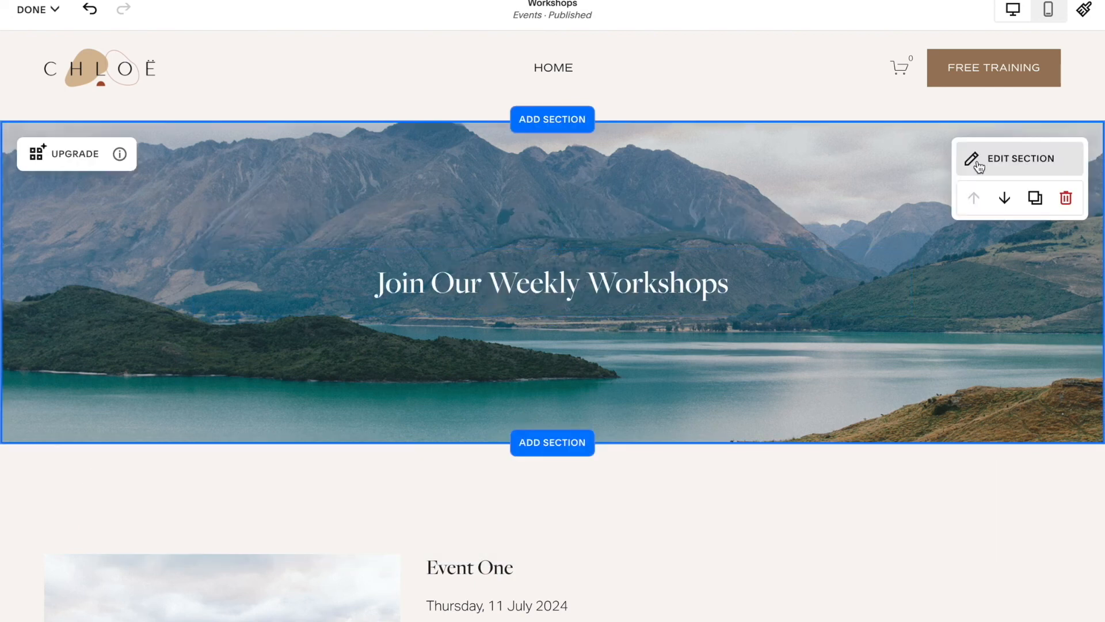
pyautogui.click(978, 160)
pyautogui.click(924, 185)
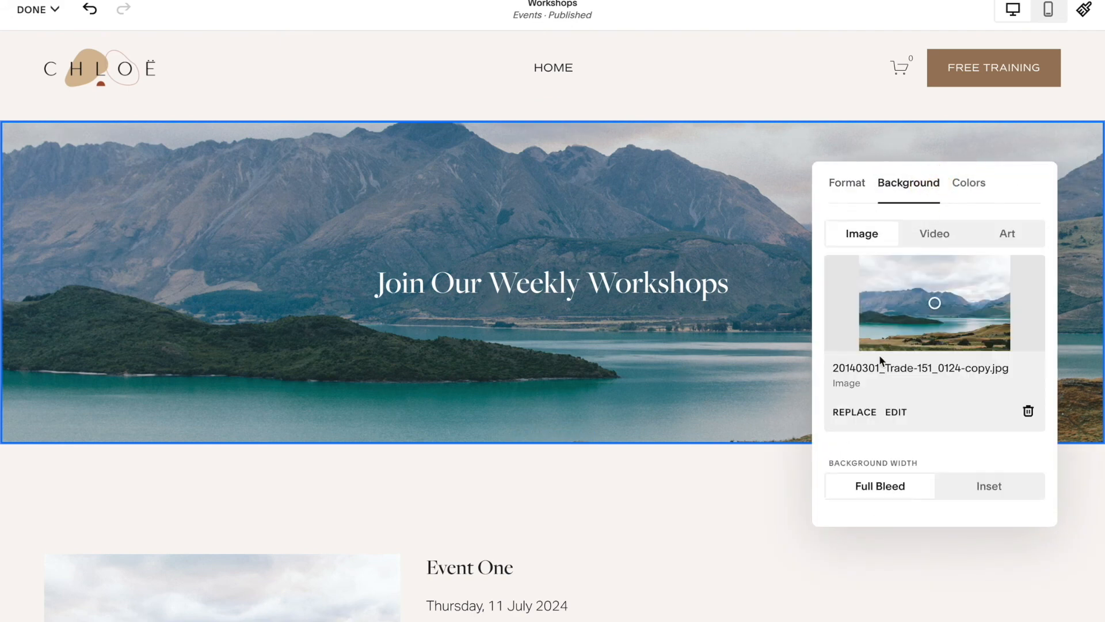
pyautogui.click(1028, 411)
# - Apply the Bright 2 colour theme to the banner section and save the Workshops page
pyautogui.click(969, 182)
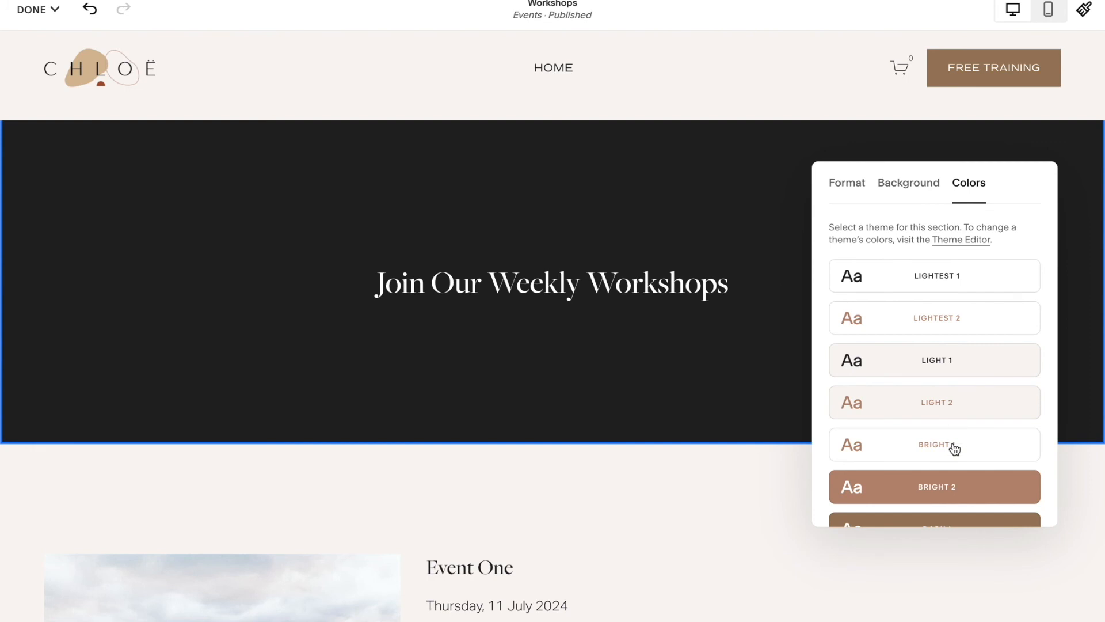
pyautogui.click(953, 494)
pyautogui.click(912, 193)
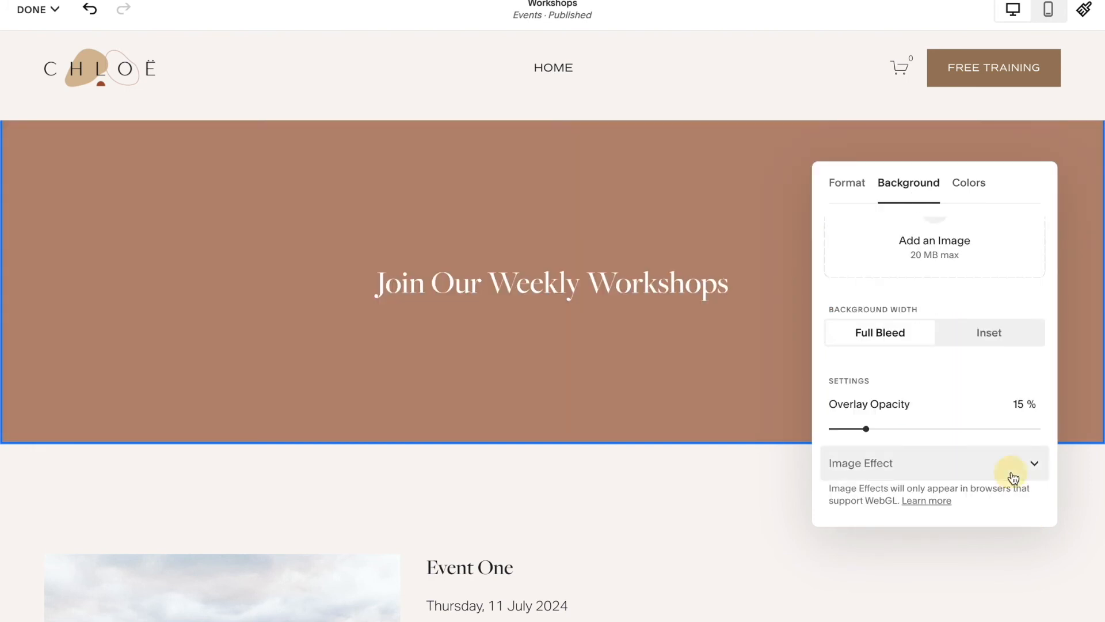
pyautogui.click(1014, 469)
pyautogui.click(620, 237)
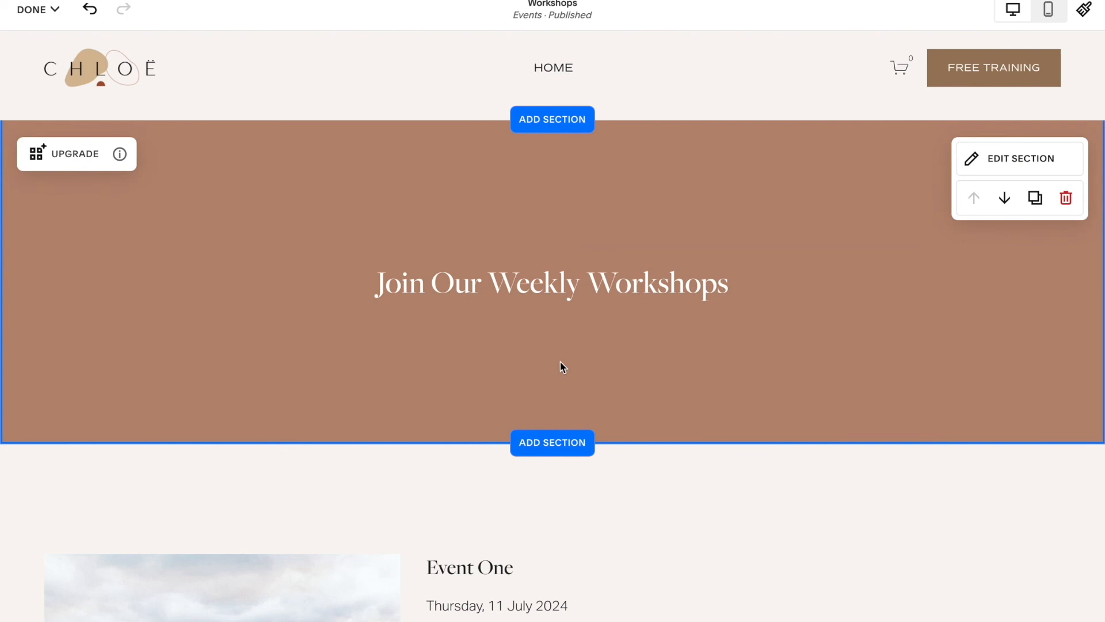
pyautogui.scroll(1, 550, 554)
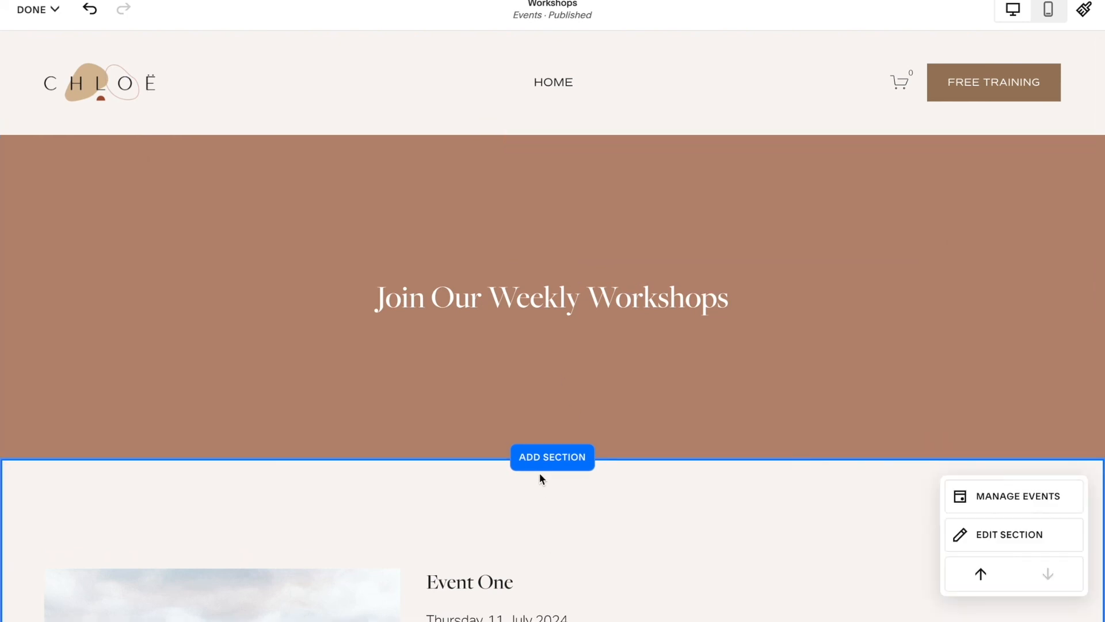
pyautogui.click(36, 10)
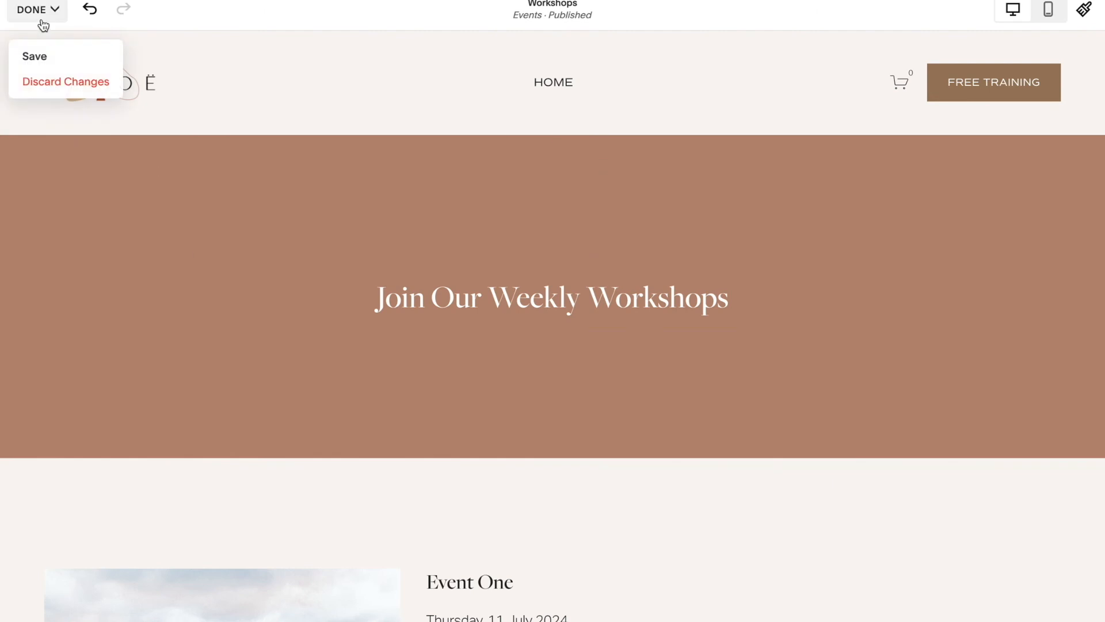
pyautogui.click(44, 67)
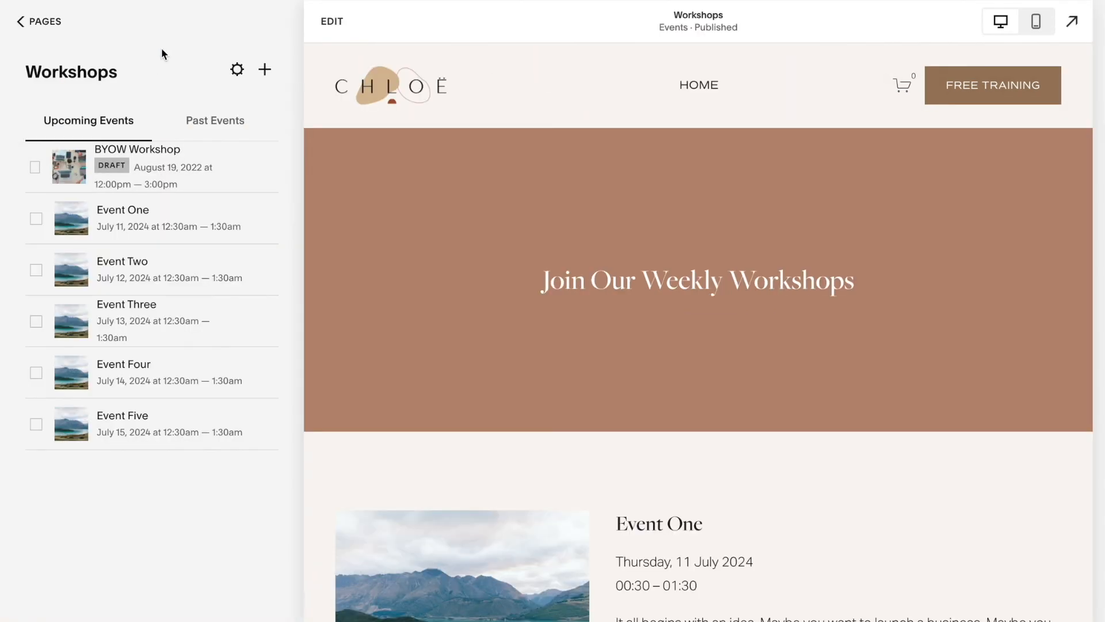
# - Review the Workshops page's general, SEO and social image settings
pyautogui.click(236, 75)
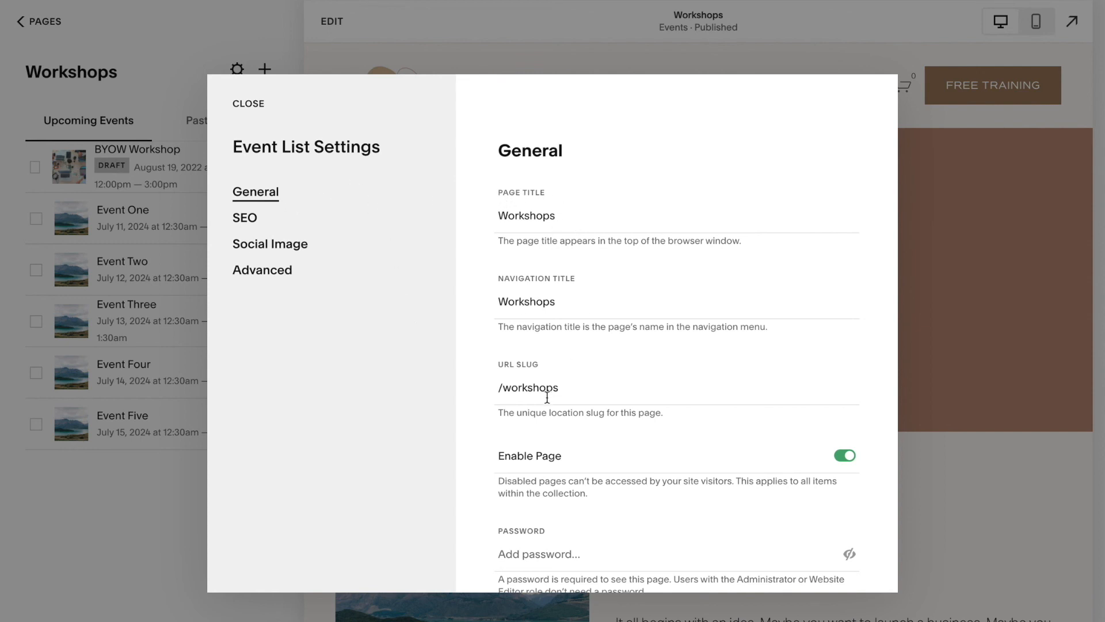
pyautogui.scroll(-3, 555, 397)
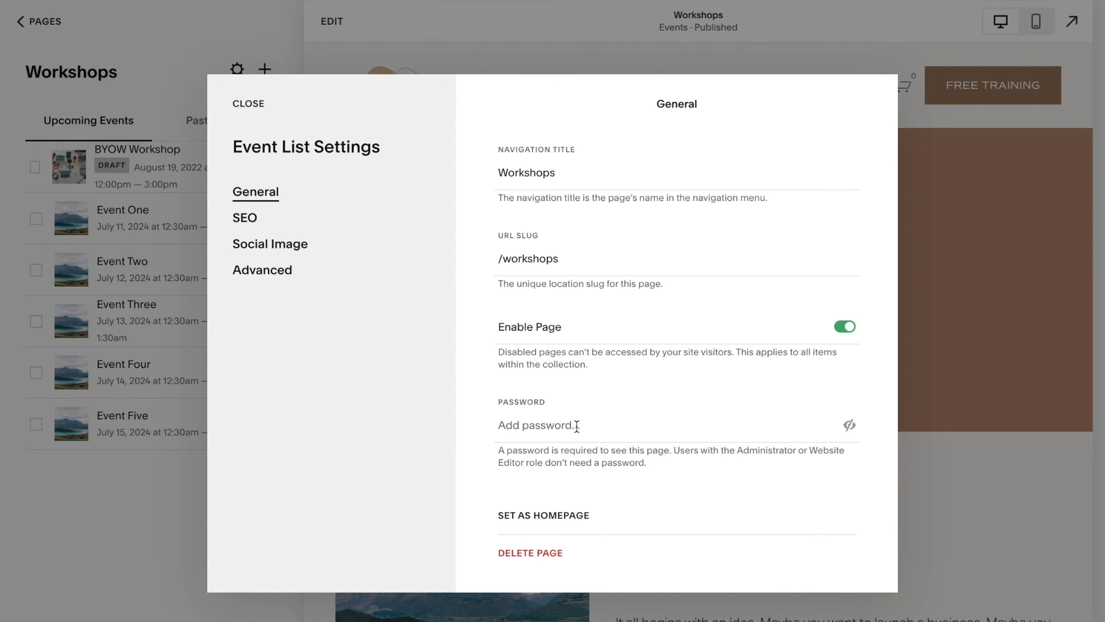
pyautogui.click(245, 218)
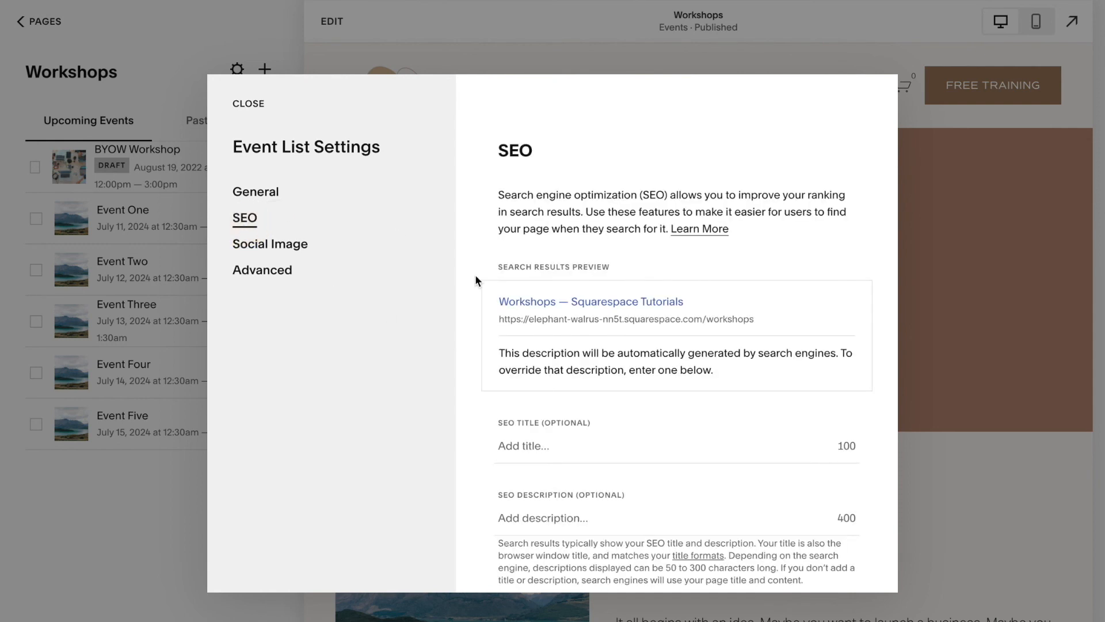
pyautogui.scroll(-1, 597, 397)
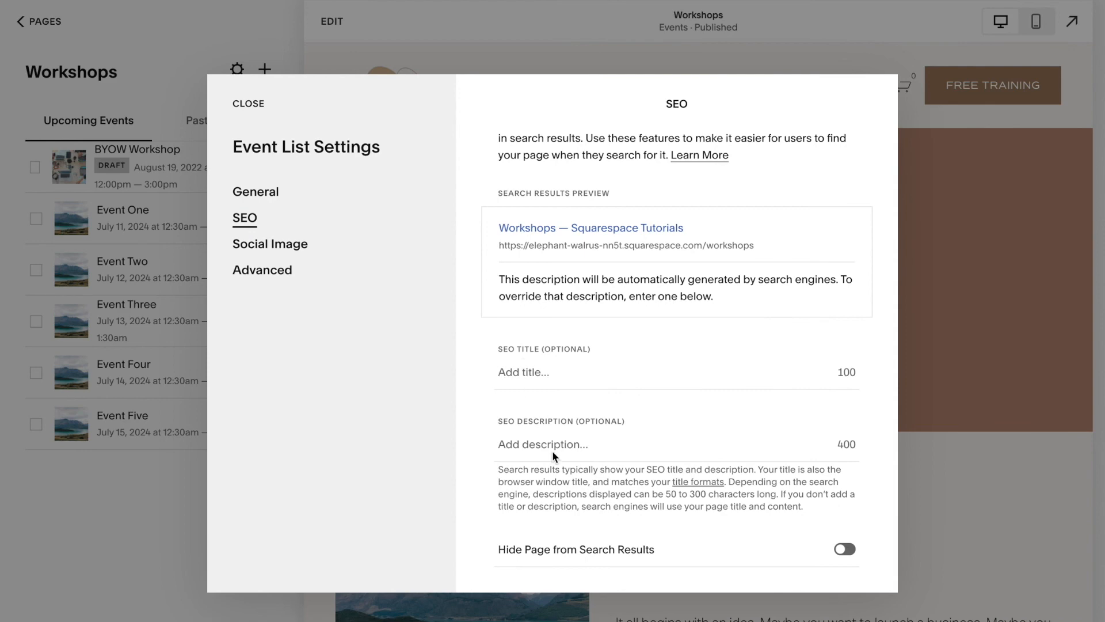
pyautogui.click(293, 245)
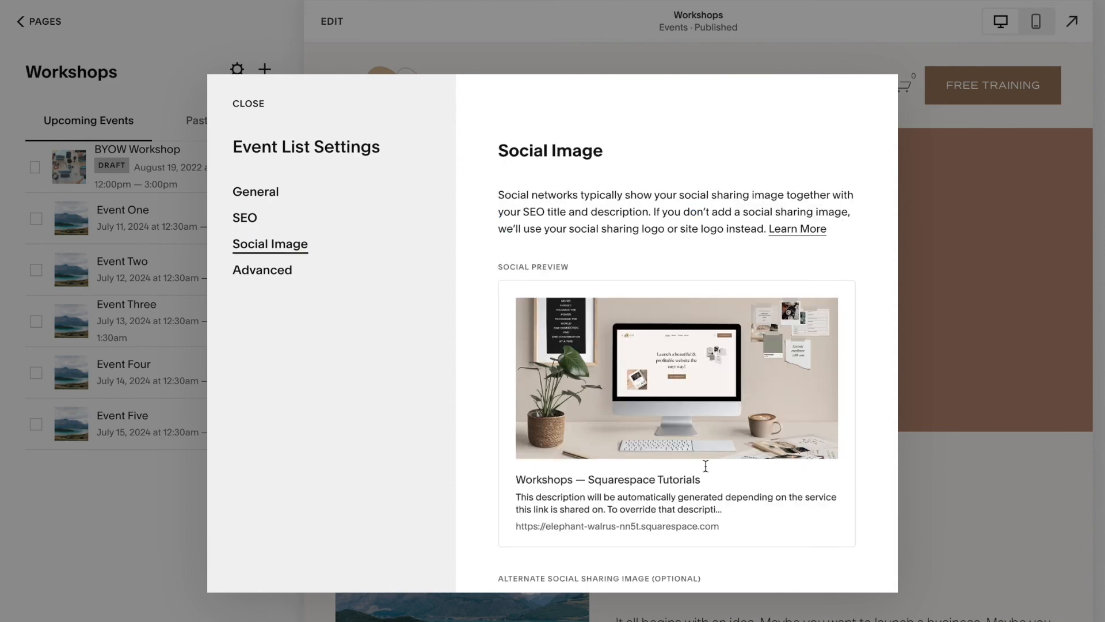
pyautogui.scroll(-1, 593, 430)
pyautogui.scroll(-2, 590, 429)
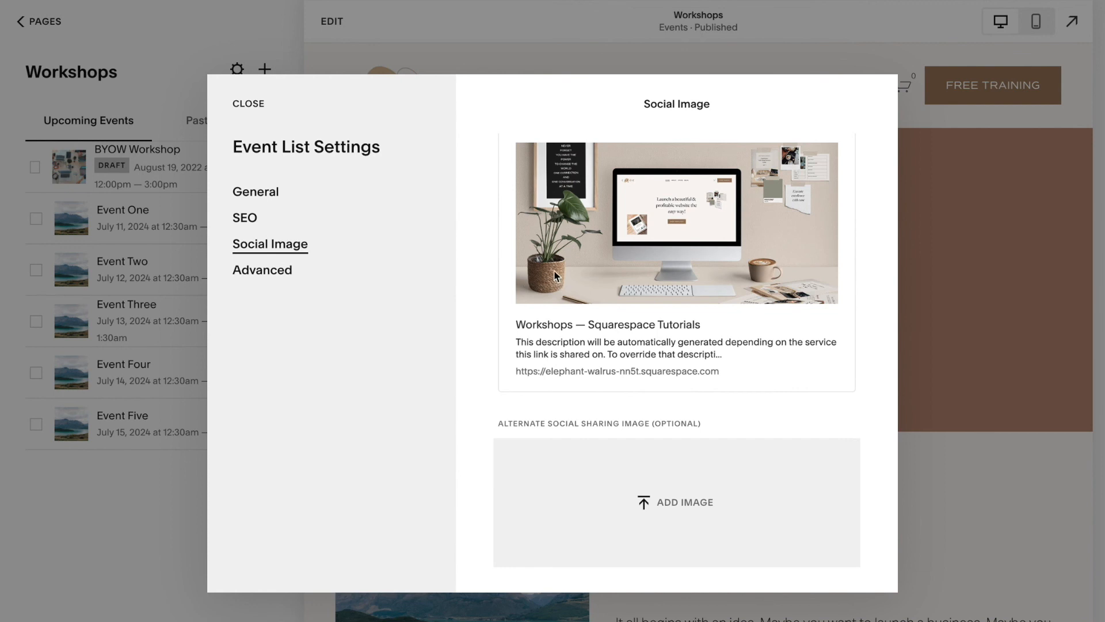
# - Check the Workshops page's advanced options for categories, tags and page header code injection
pyautogui.click(308, 275)
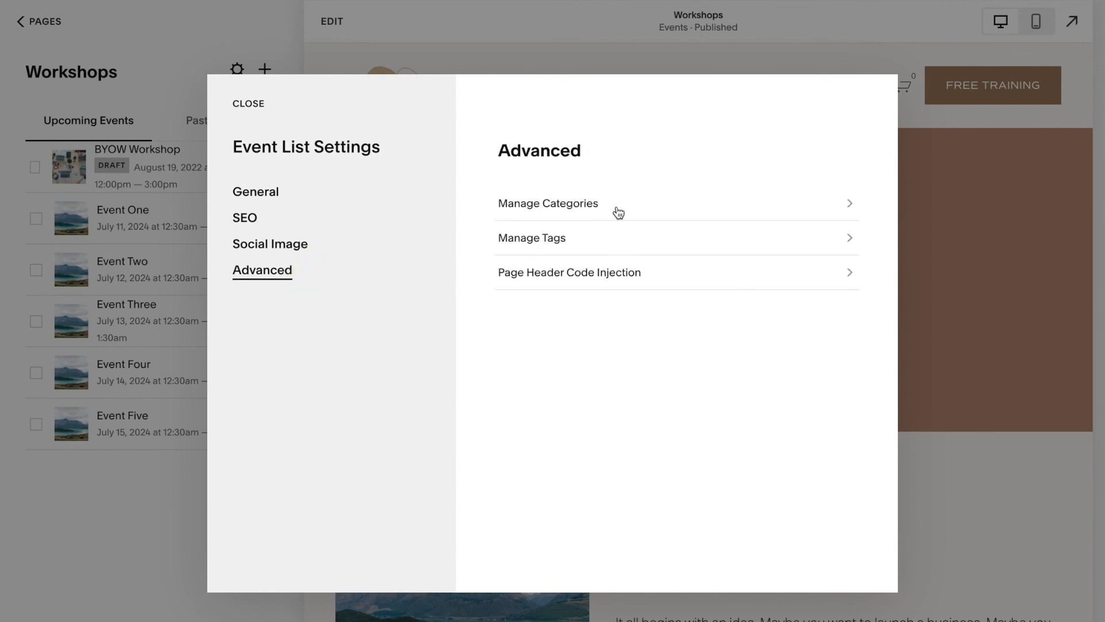
pyautogui.click(610, 203)
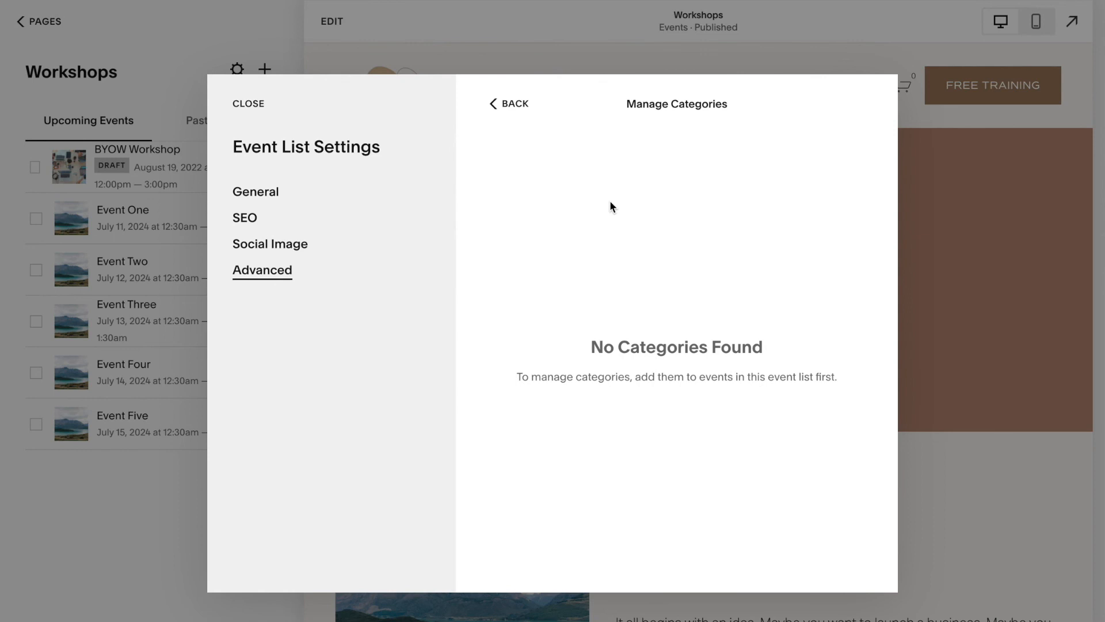
pyautogui.click(507, 103)
pyautogui.click(591, 239)
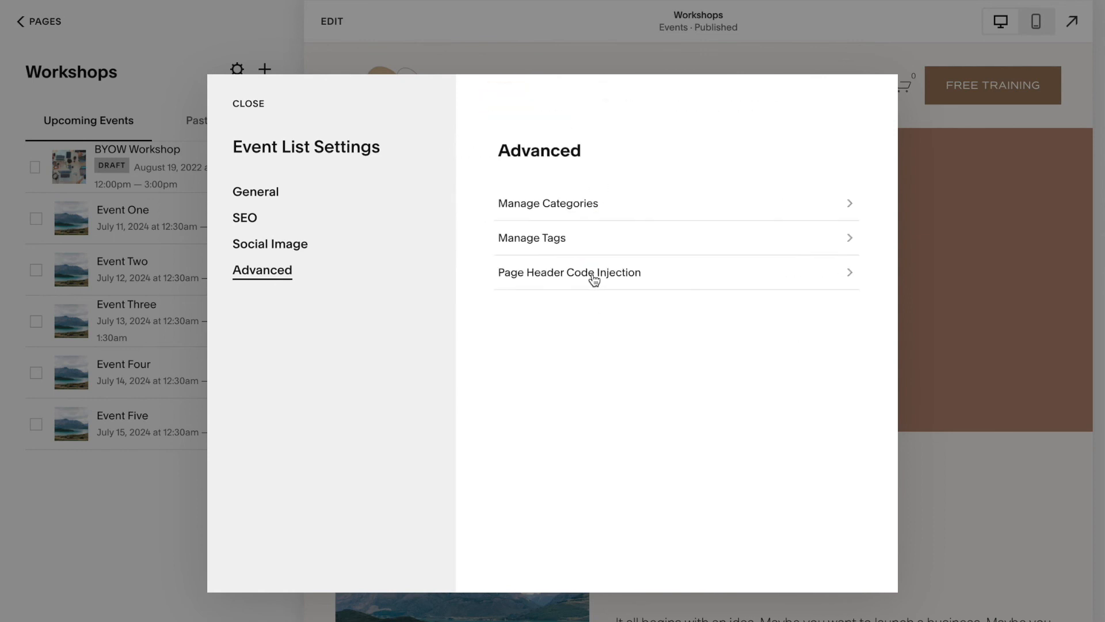
pyautogui.click(594, 278)
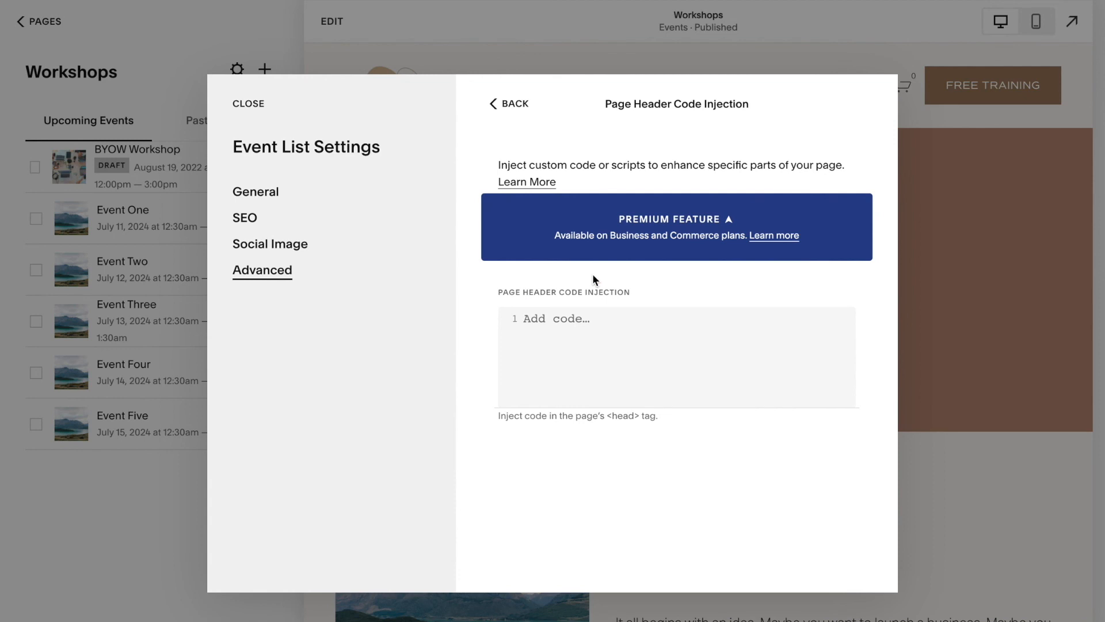